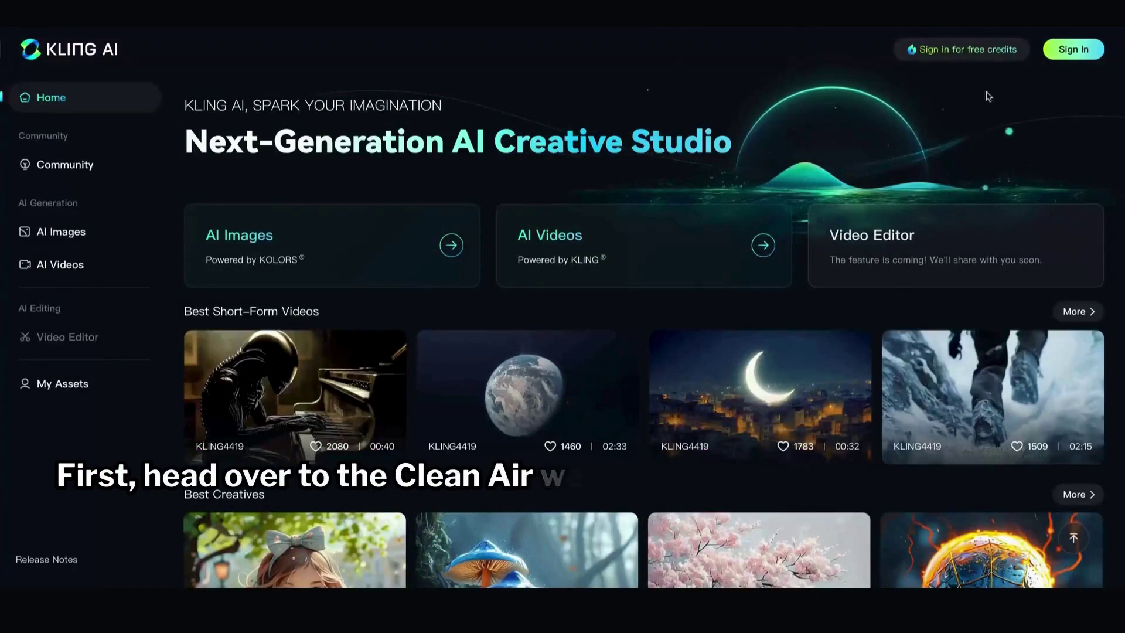
# - Sign in to the Kling AI account to show the Standard plan's 748.20 credits
pyautogui.click(1062, 52)
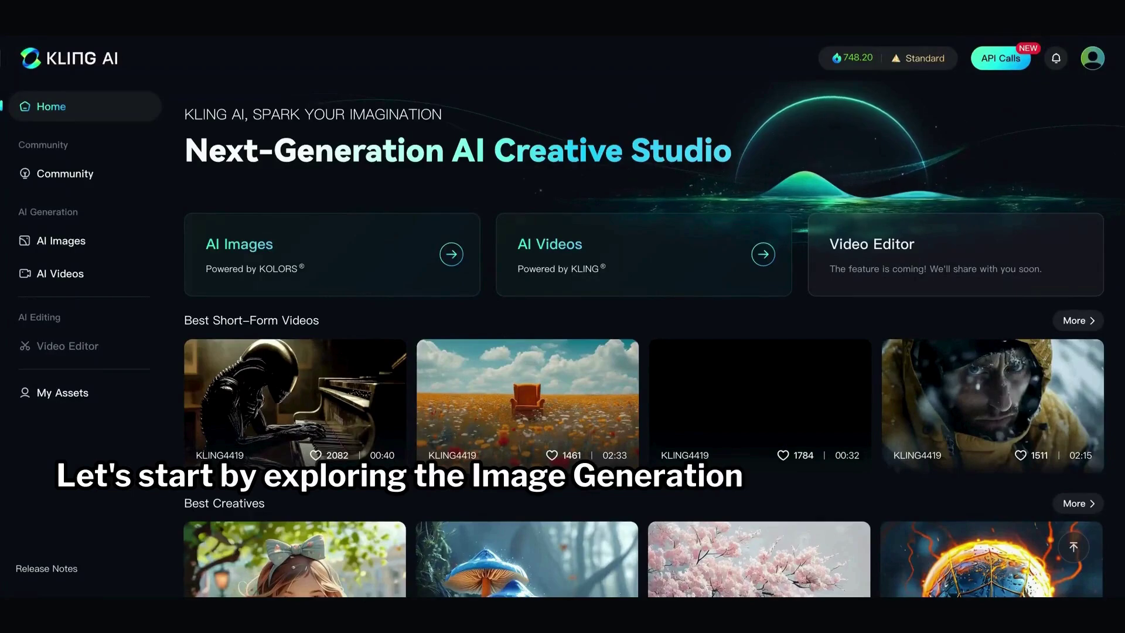
# - Open AI Images and set Number of Generations to 4 in Setting
pyautogui.click(316, 218)
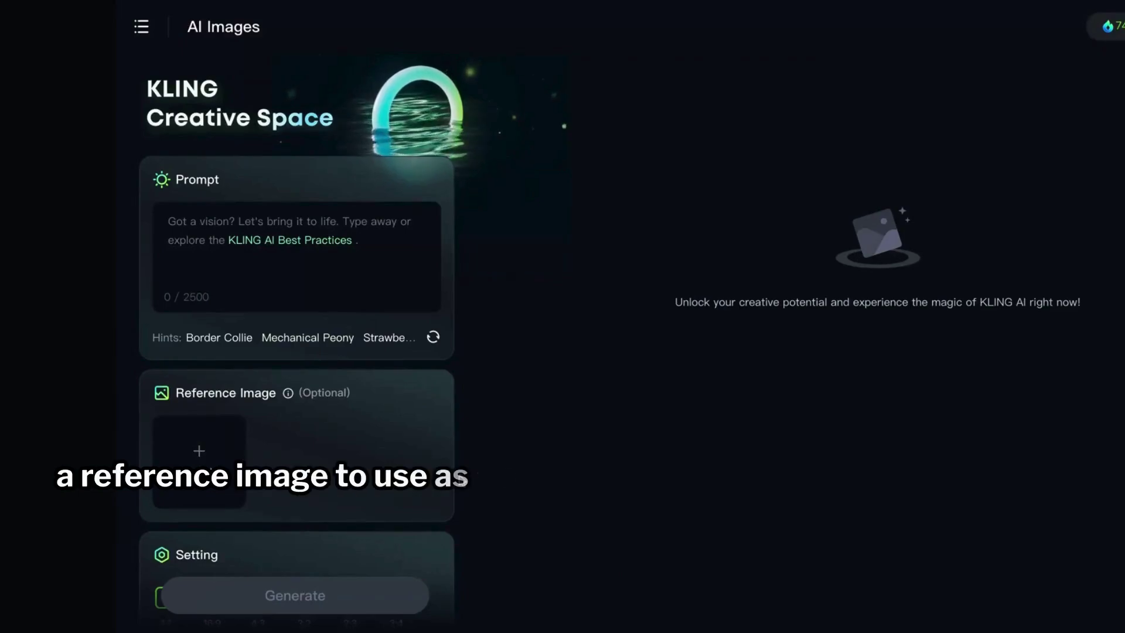
pyautogui.scroll(-3, 427, 477)
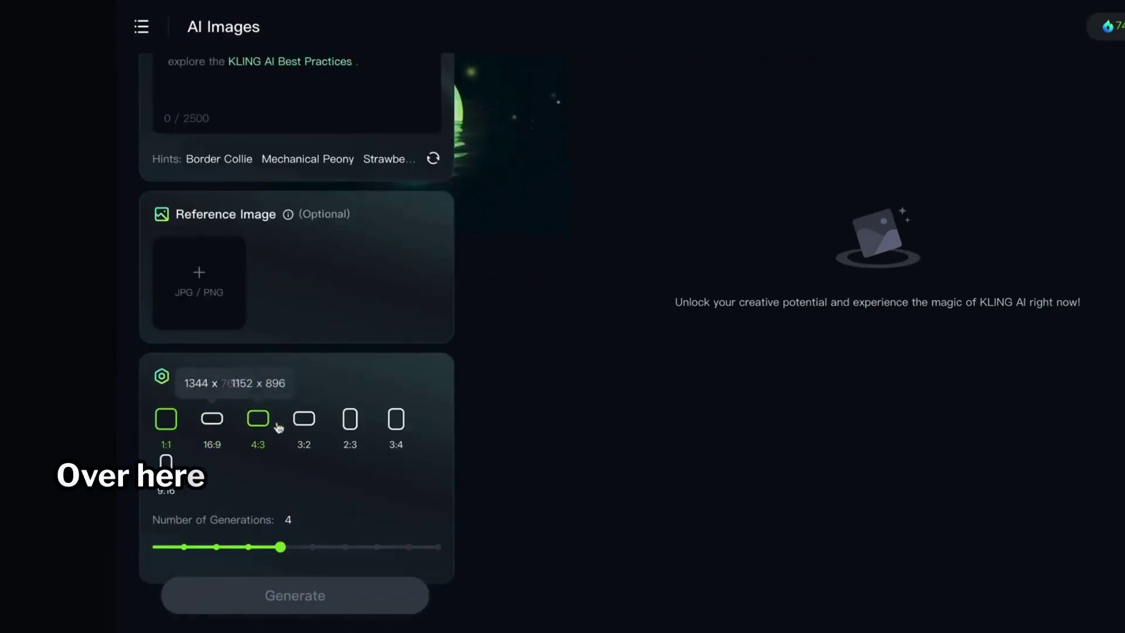
pyautogui.scroll(-1, 314, 502)
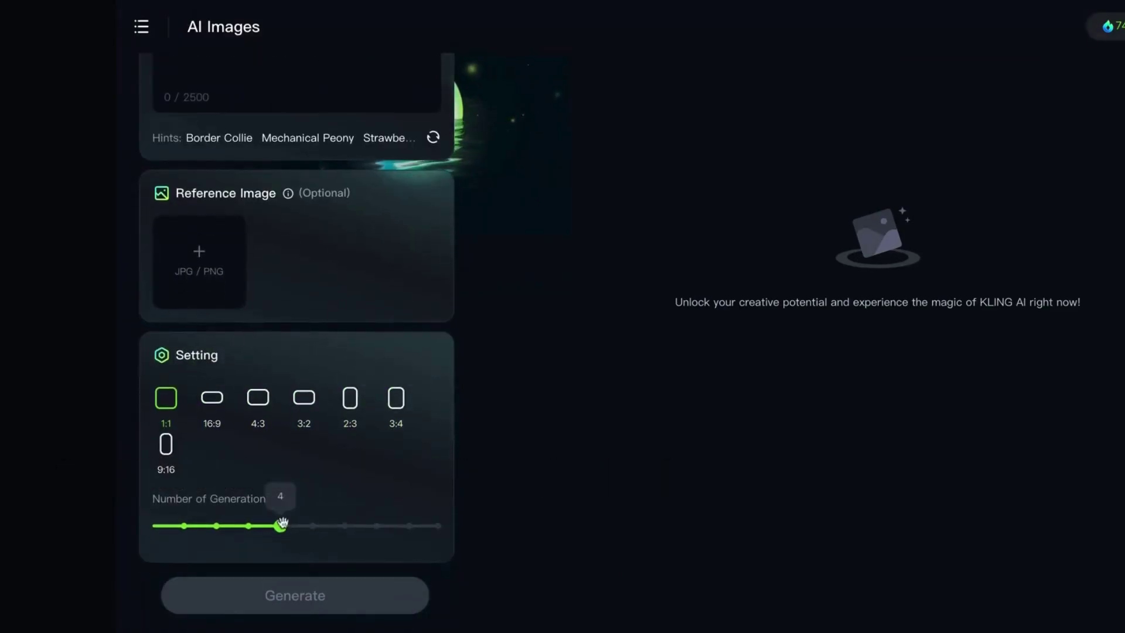
pyautogui.moveTo(234, 532); pyautogui.dragTo(270, 534)
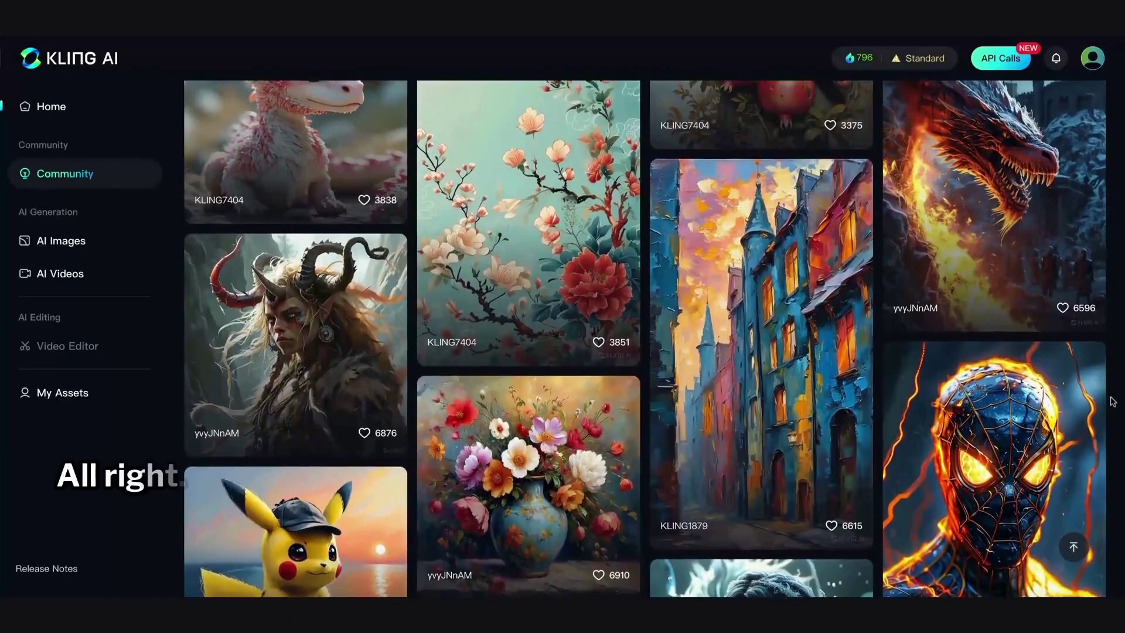
pyautogui.scroll(-2, 1114, 400)
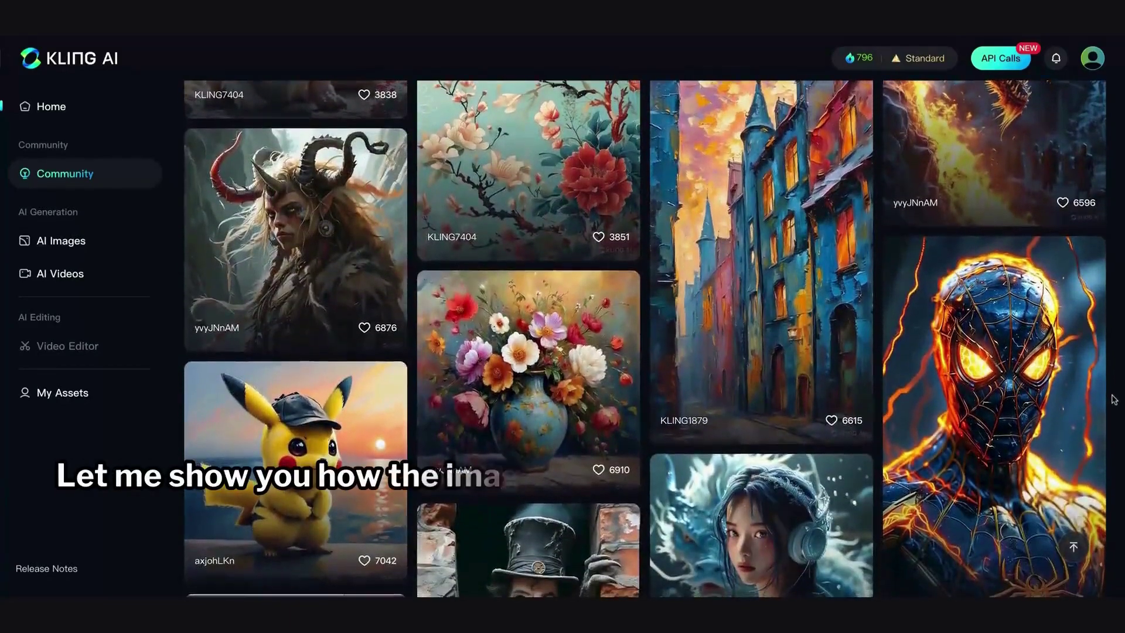
# - Scroll through the Community feed of user-generated images
pyautogui.scroll(-2, 1114, 401)
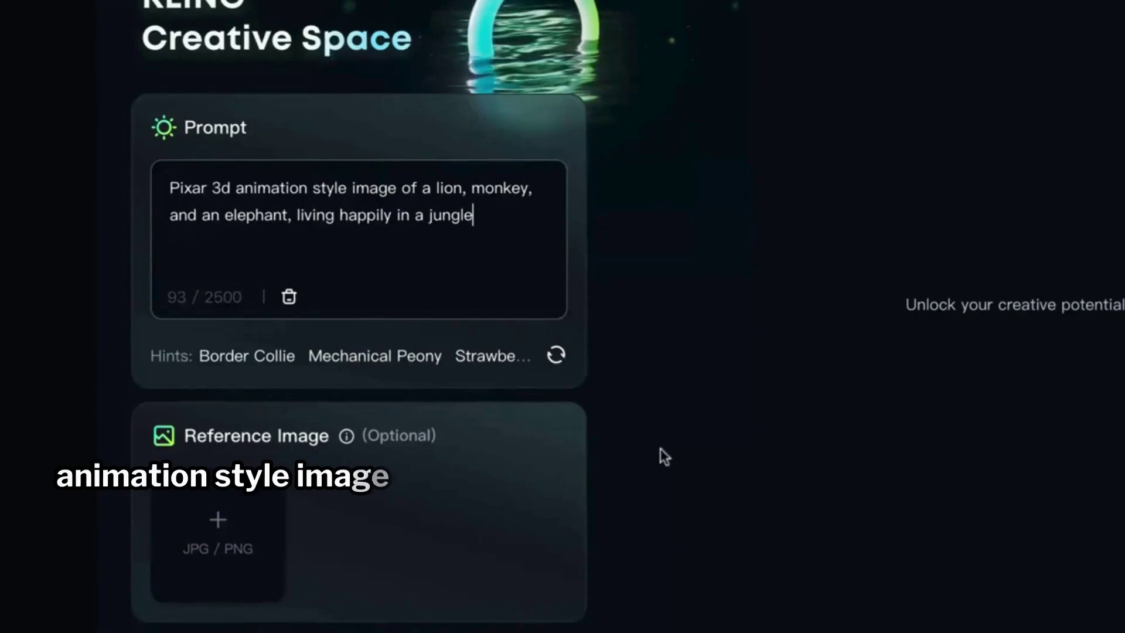
# - Choose 16:9 aspect ratio and generate the Pixar lion, monkey and elephant jungle images
pyautogui.scroll(-1, 547, 540)
pyautogui.scroll(-3, 547, 540)
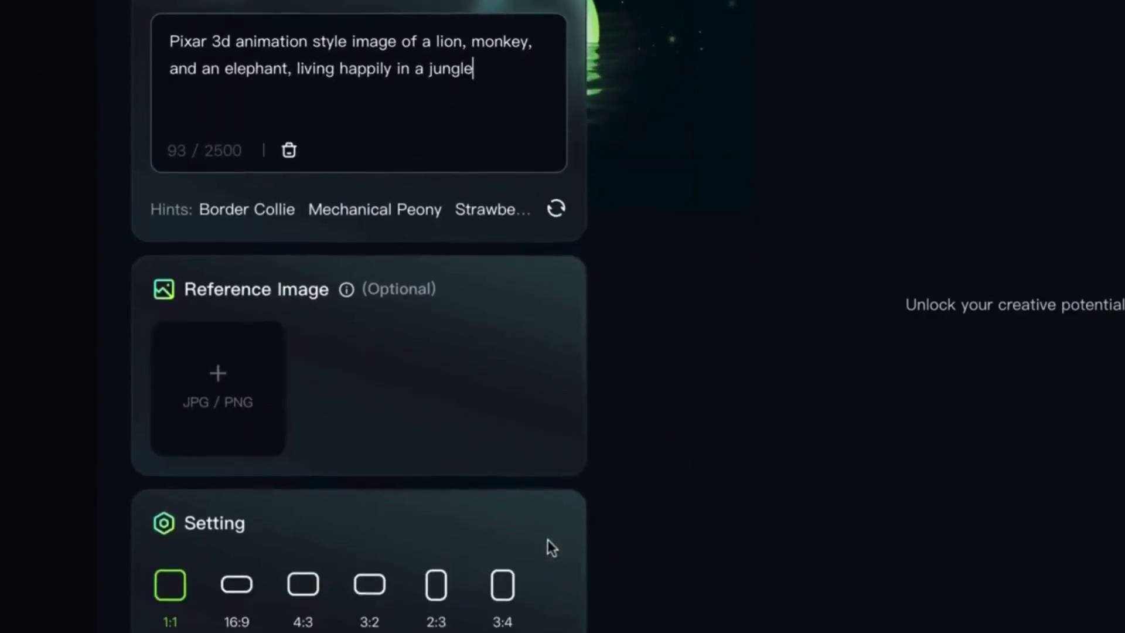
pyautogui.scroll(-1, 547, 537)
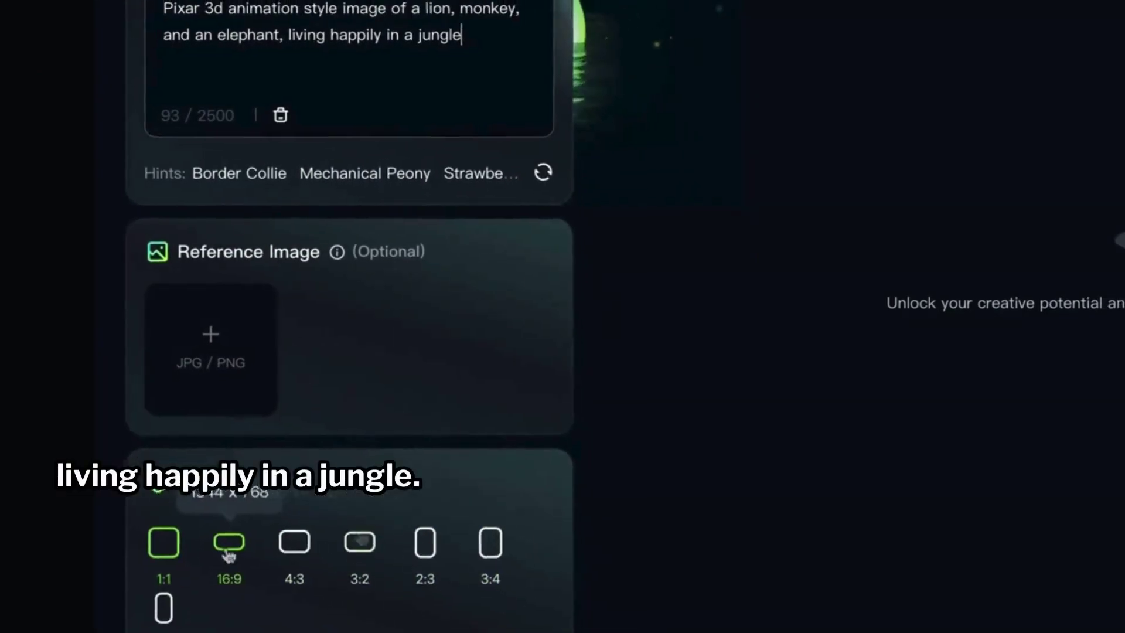
pyautogui.click(228, 551)
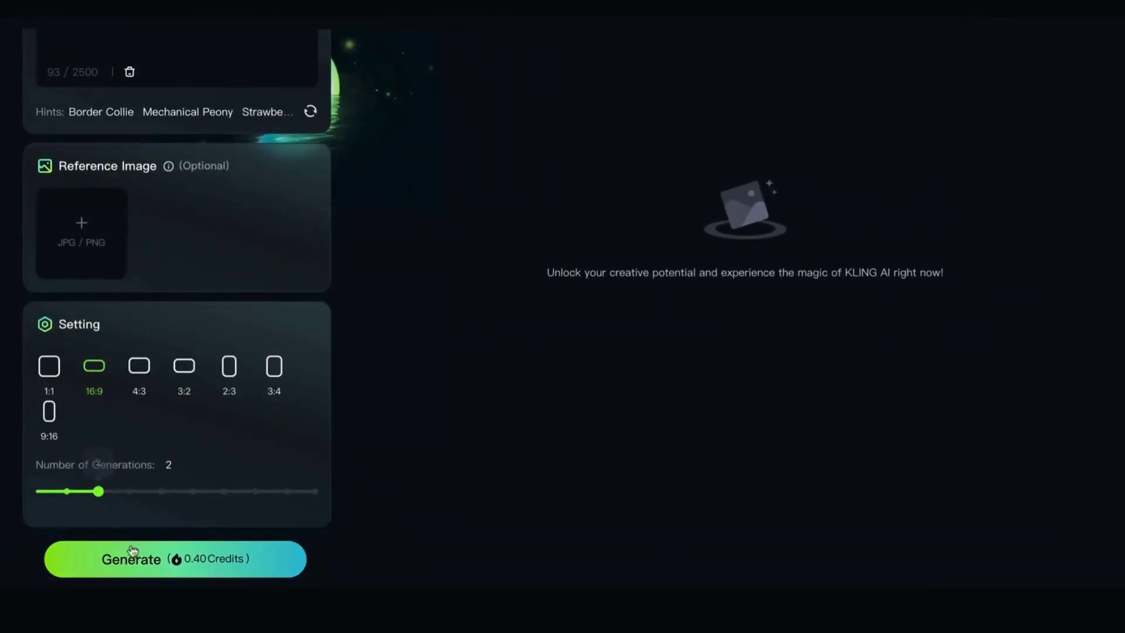
pyautogui.click(116, 560)
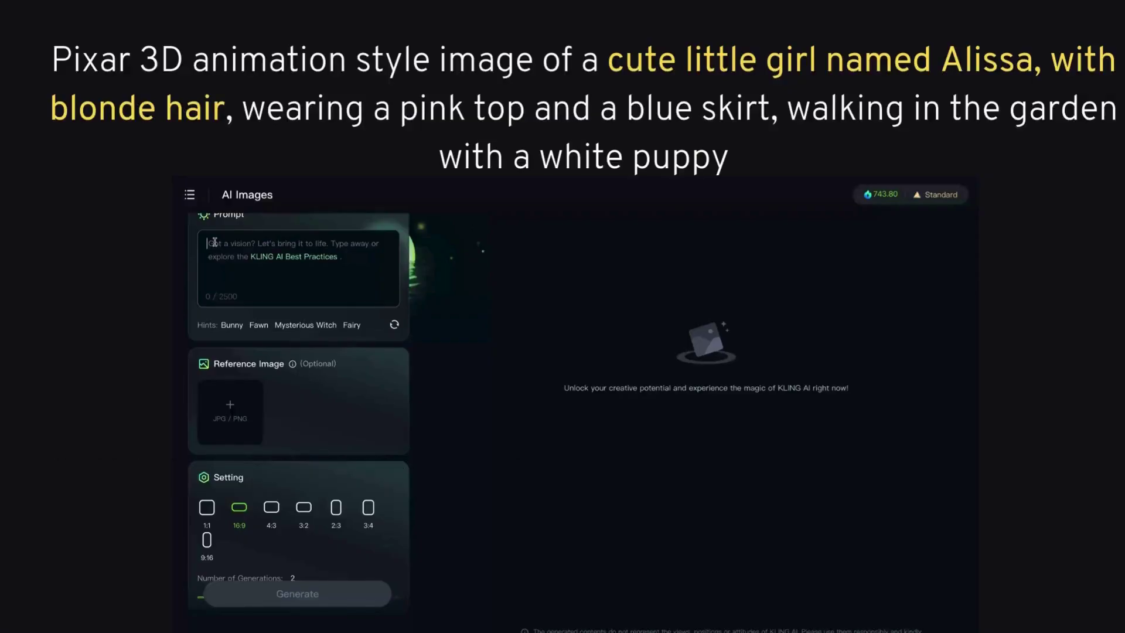
# - Paste the blonde girl walking with a puppy prompt and generate its images
pyautogui.write('Pixar 3D animation style image of a cute little girl named Alissa, with blonde hair, wearing a pink top and a blue skirt, walking in the garden with a white puppy')
pyautogui.scroll(-1, 323, 482)
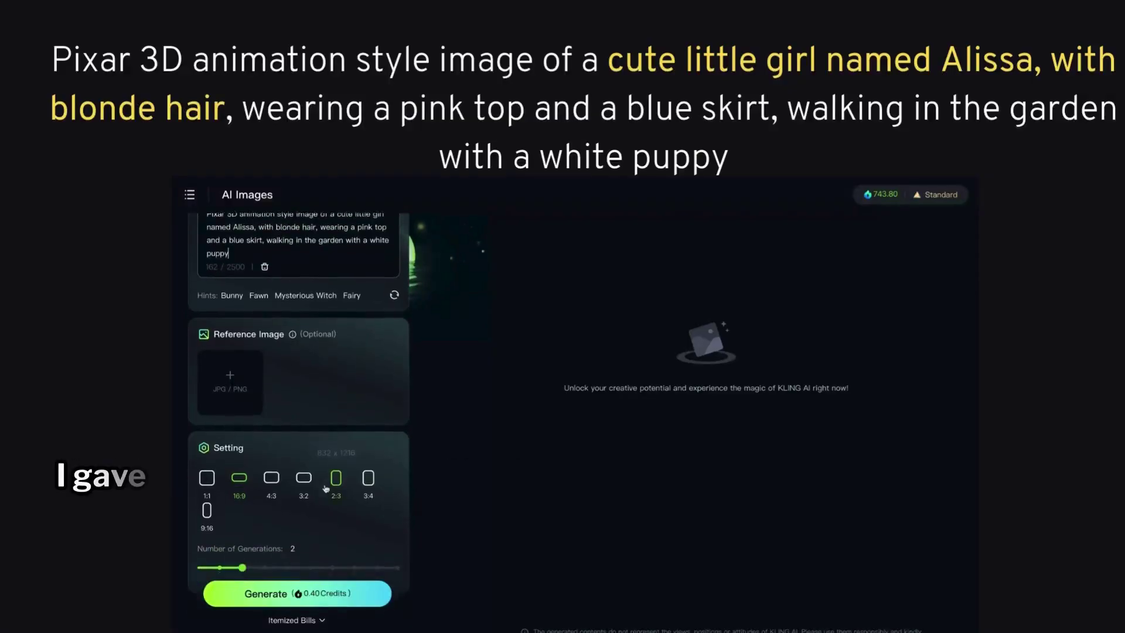
pyautogui.click(297, 594)
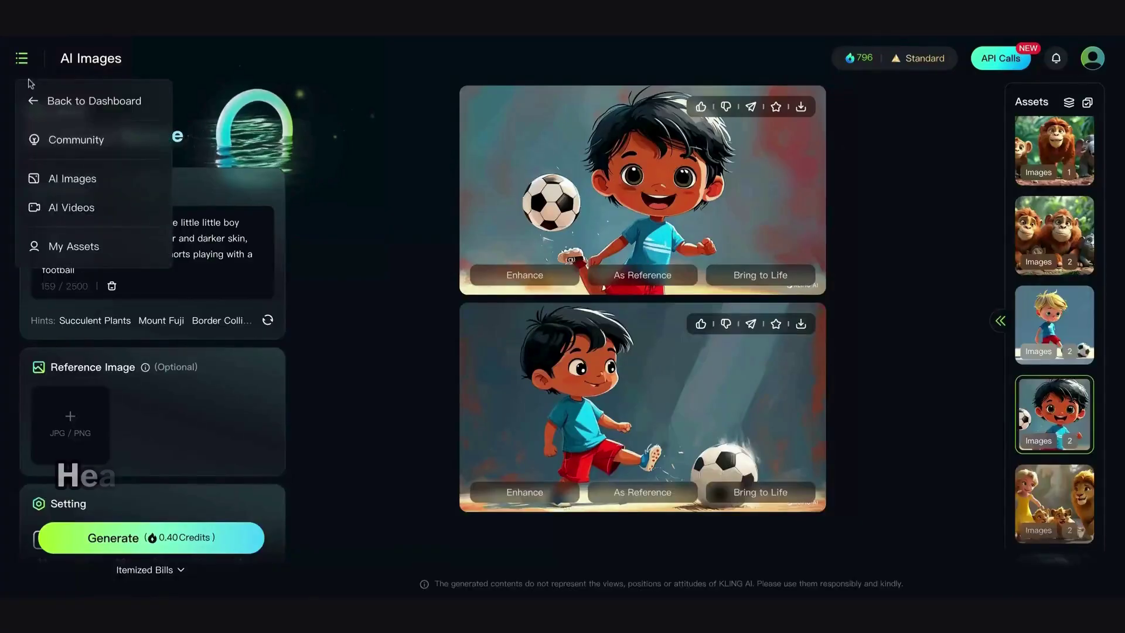
# - Return to the dashboard and open AI Videos on the Image to Video tab
pyautogui.click(91, 100)
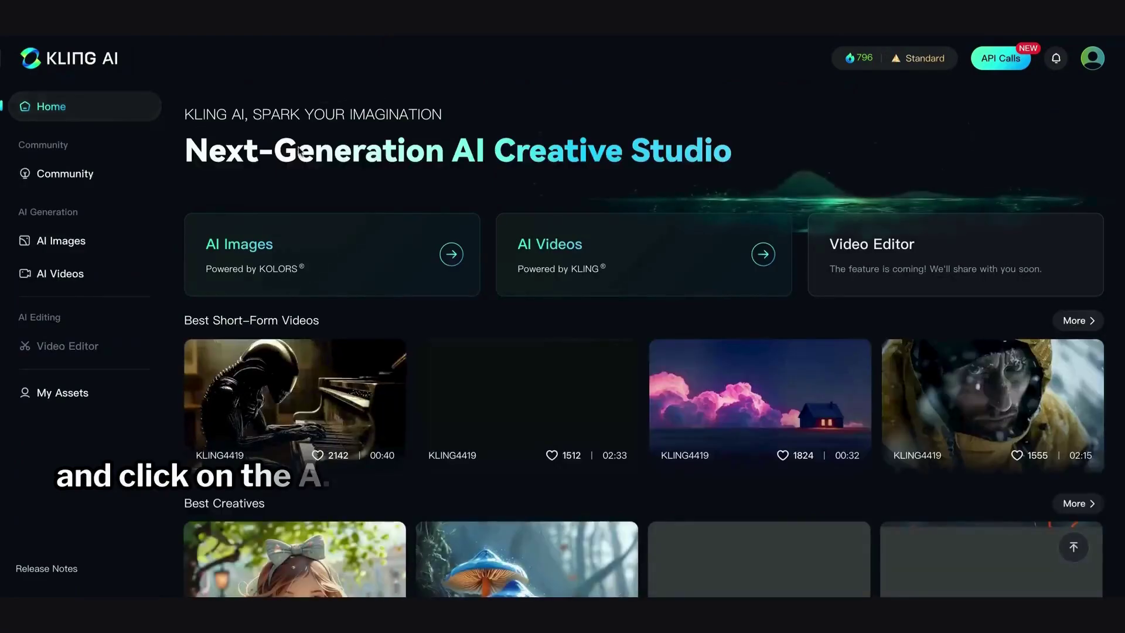
pyautogui.click(568, 257)
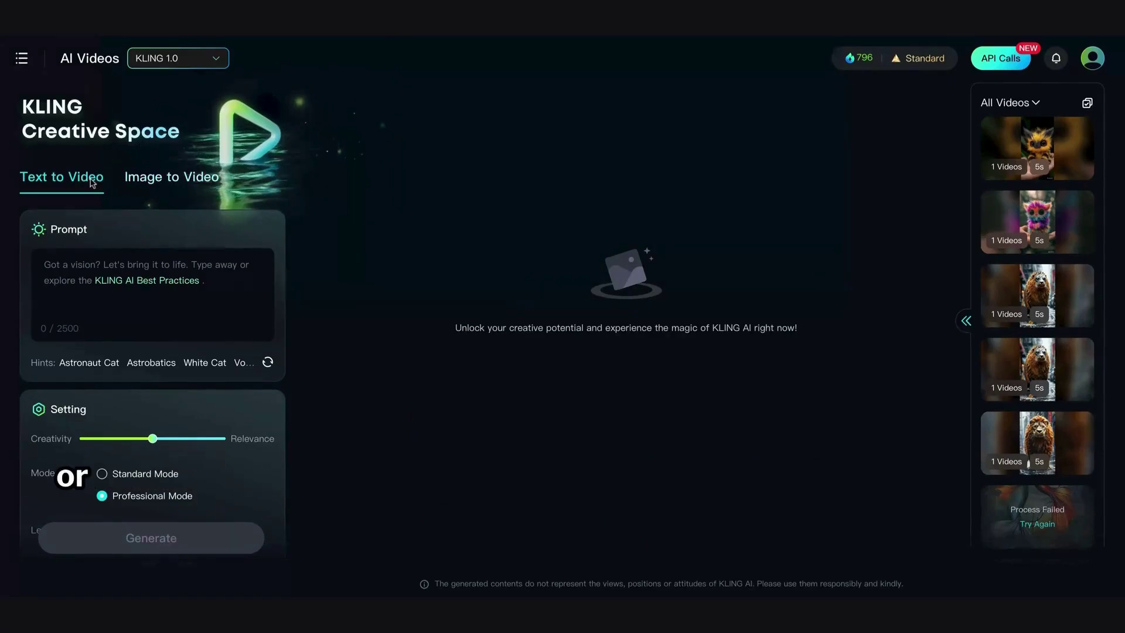
pyautogui.click(158, 185)
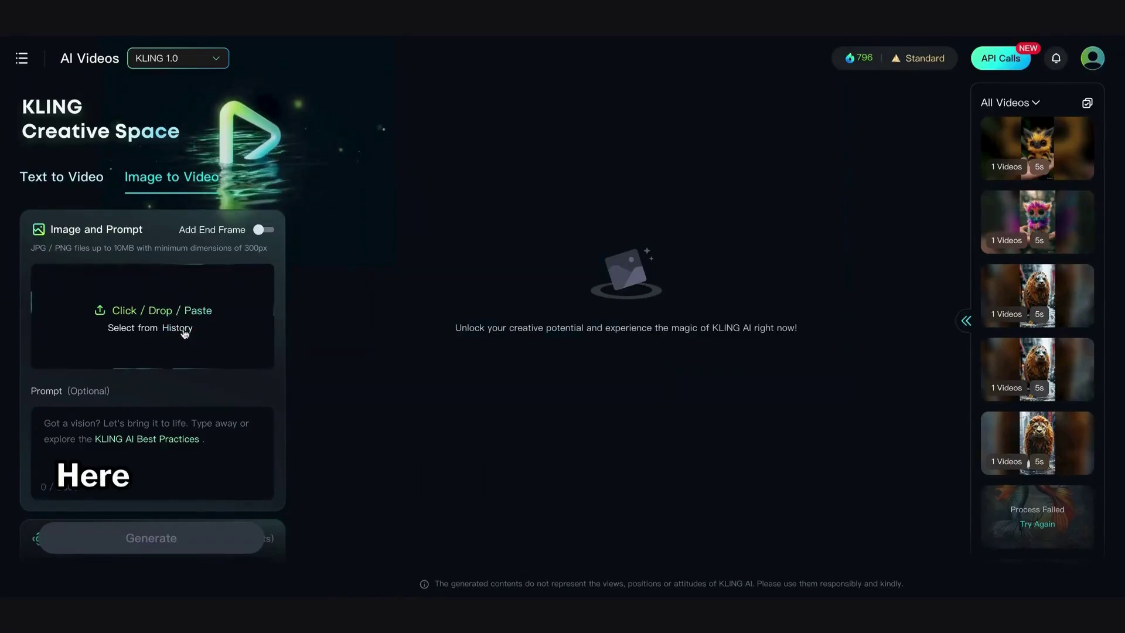
# - Load the girl-and-lion image from generation history as the start frame
pyautogui.click(184, 333)
pyautogui.click(532, 286)
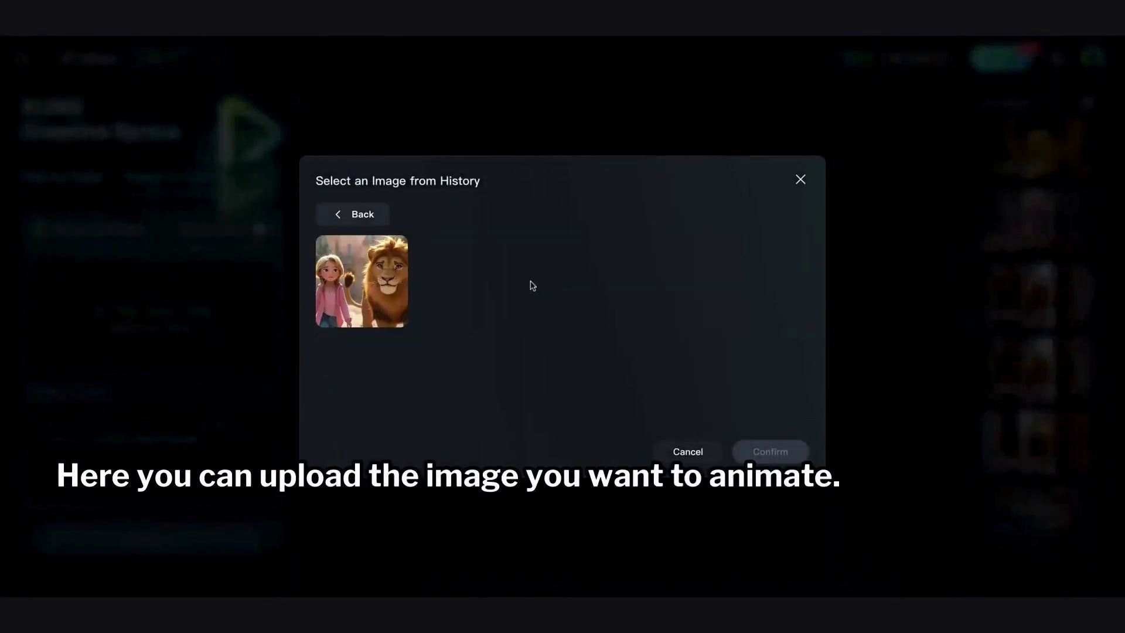
pyautogui.click(345, 292)
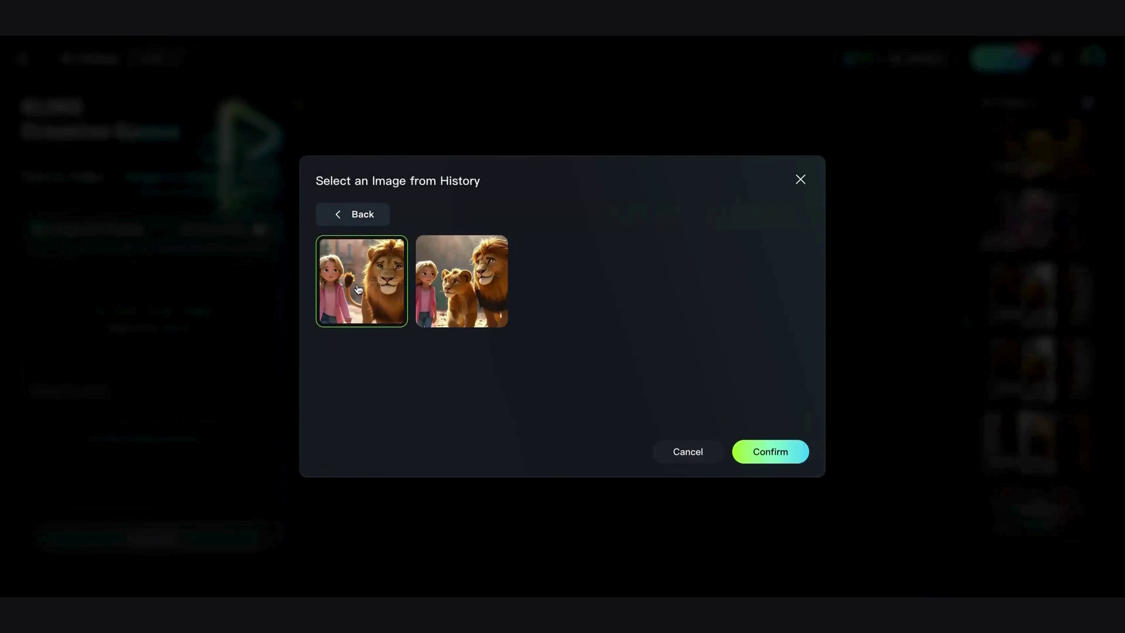
pyautogui.click(755, 451)
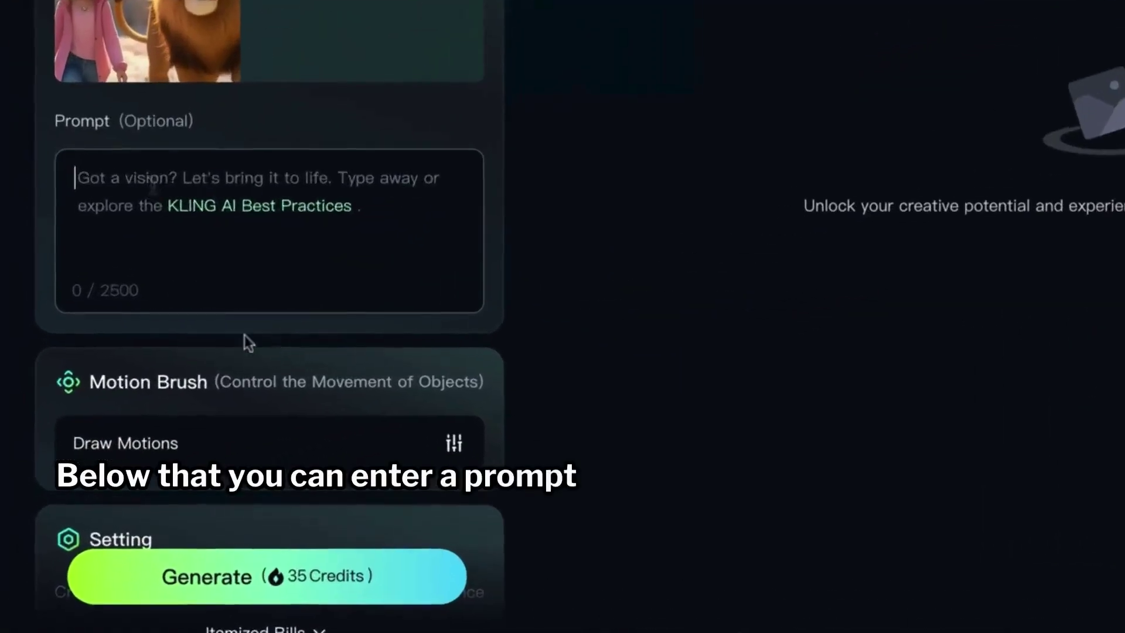
# - Enter the prompt 'Walking slowly' and set creativity to 0.5
pyautogui.write('Walking slowly')
pyautogui.scroll(-2, 496, 352)
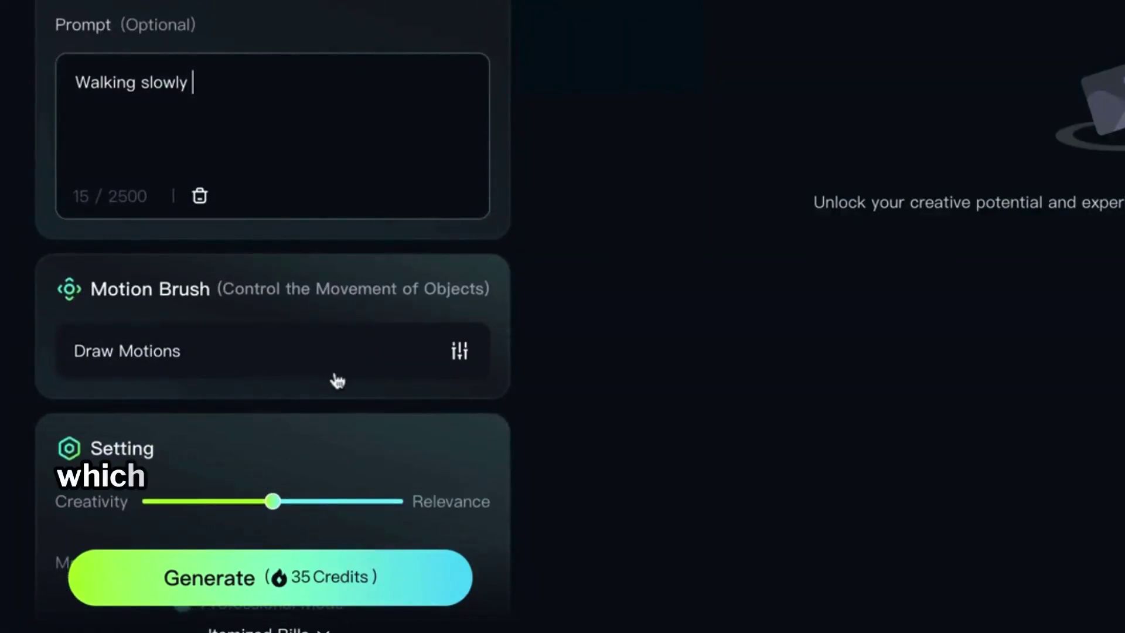
pyautogui.scroll(-3, 335, 378)
pyautogui.moveTo(275, 362)
pyautogui.mouseDown()
pyautogui.moveTo(161, 369)
pyautogui.moveTo(363, 378)
pyautogui.moveTo(281, 378)
pyautogui.mouseUp()
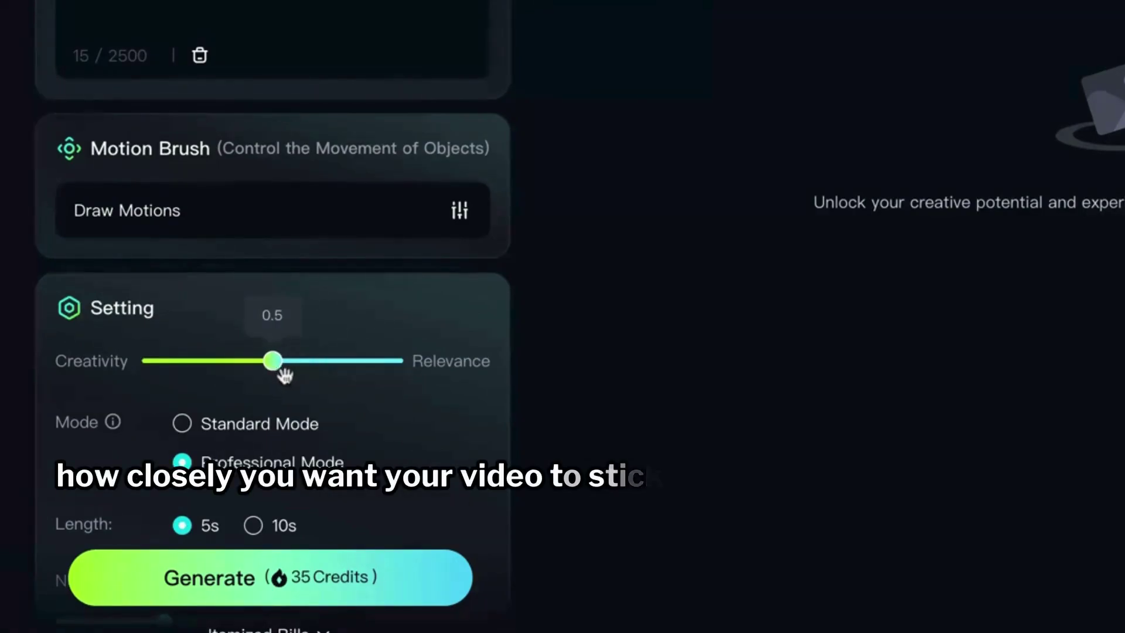
pyautogui.scroll(-1, 489, 423)
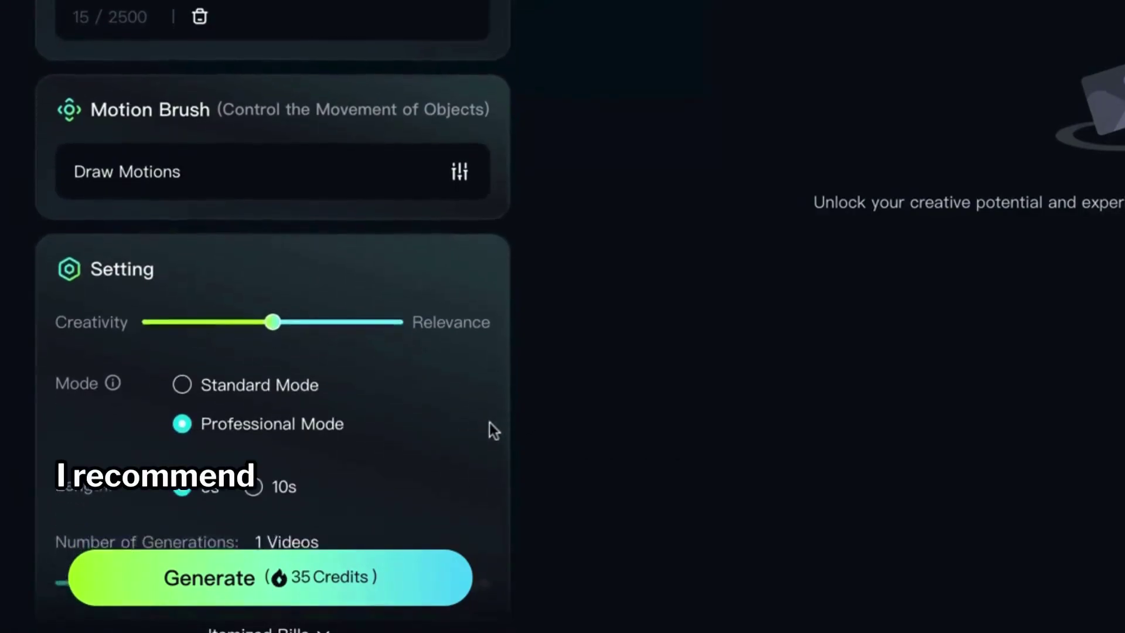
# - Try a 10s length, return to 5s, and review Camera Movement and Negative Prompt
pyautogui.scroll(-3, 490, 424)
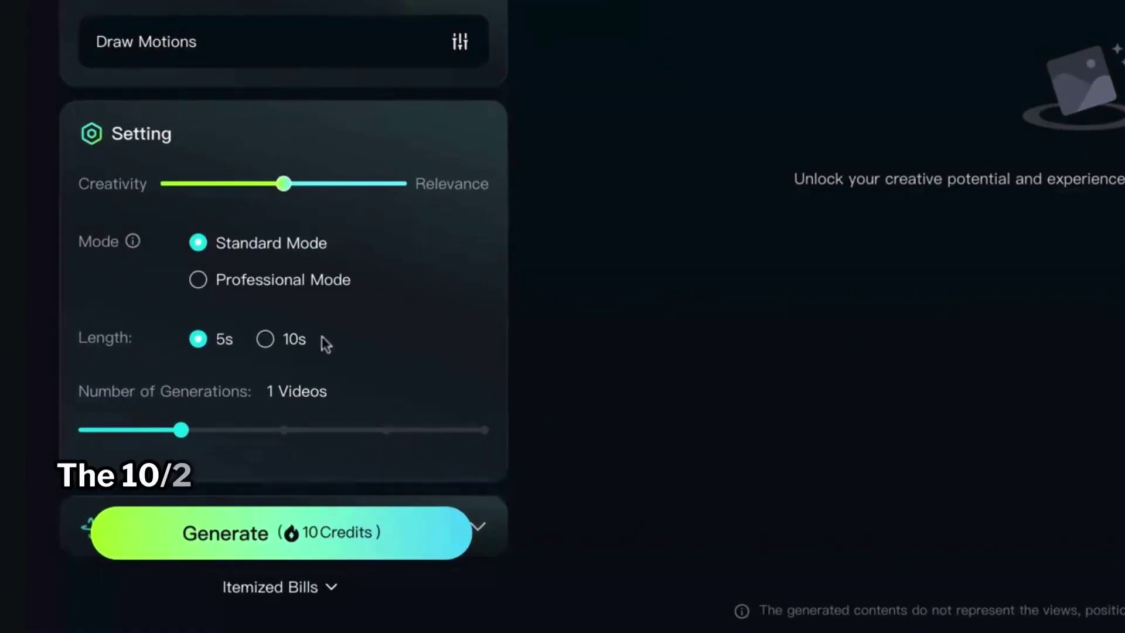
pyautogui.click(266, 340)
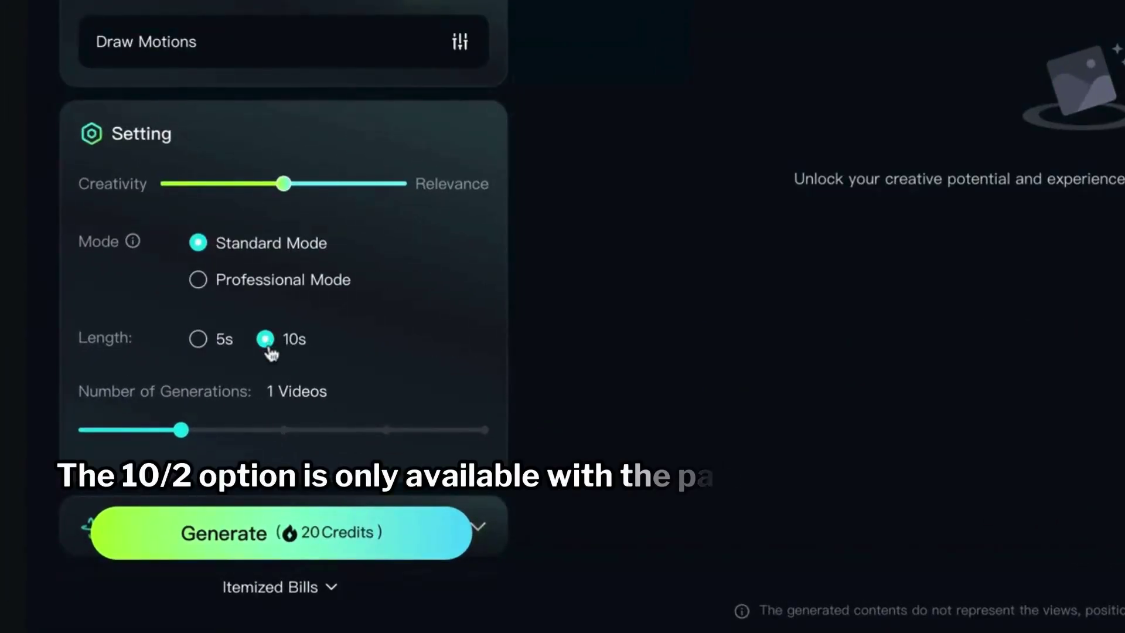
pyautogui.click(199, 340)
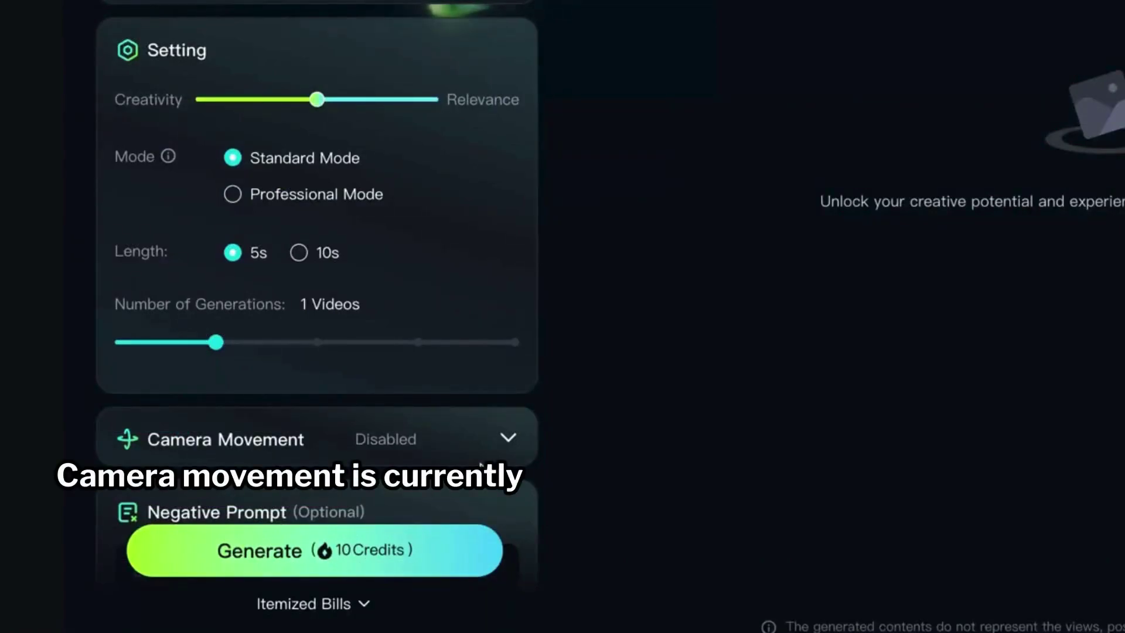
pyautogui.scroll(-4, 469, 466)
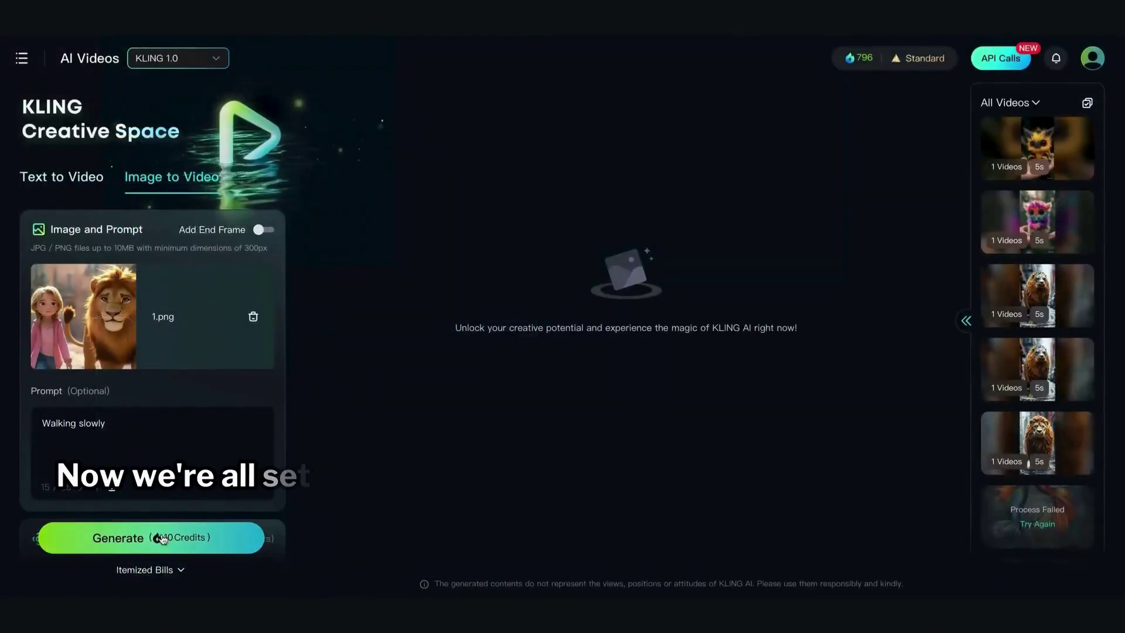
# - Generate the 'Walking slowly' video from the girl-and-lion start frame
pyautogui.click(126, 549)
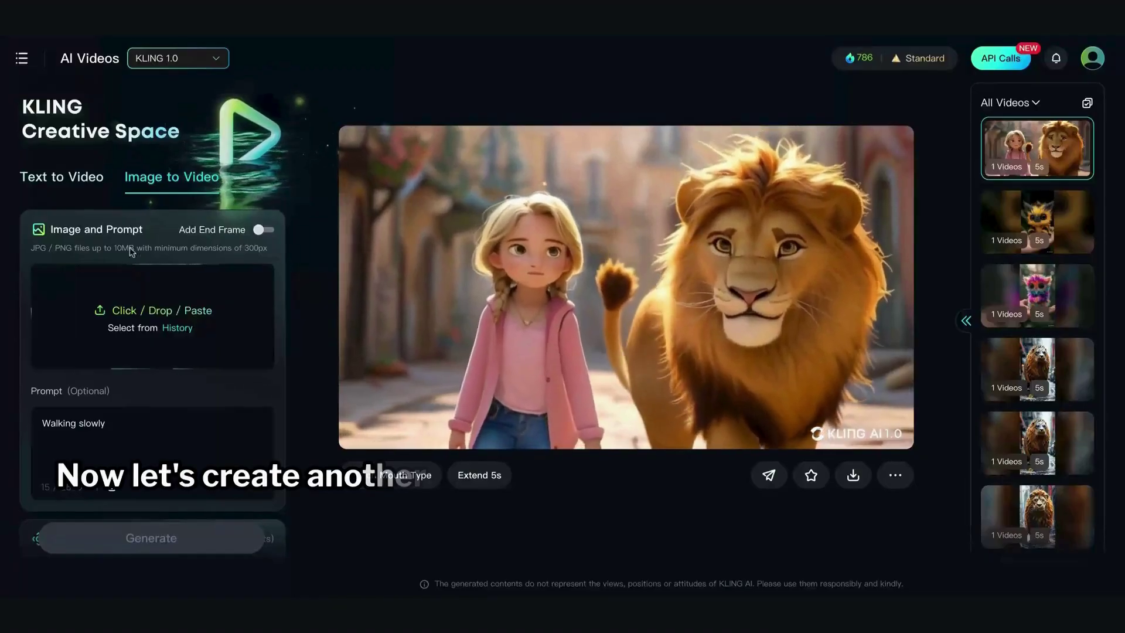
# - Load the yellow-dress girl with lion cubs image from history and generate its video
pyautogui.click(179, 329)
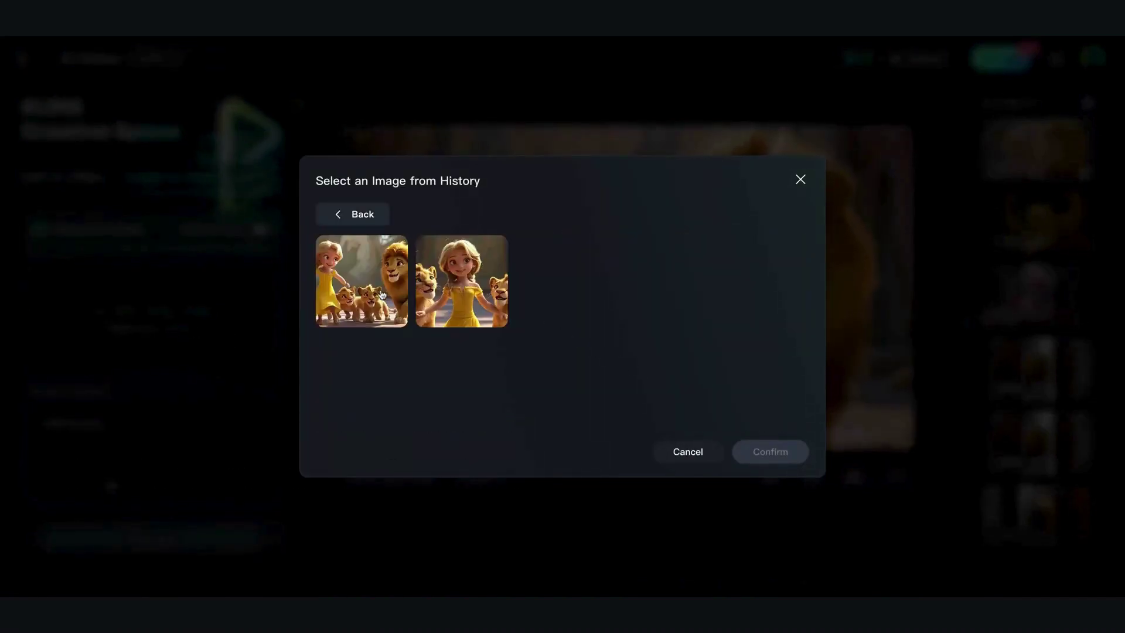
pyautogui.click(763, 459)
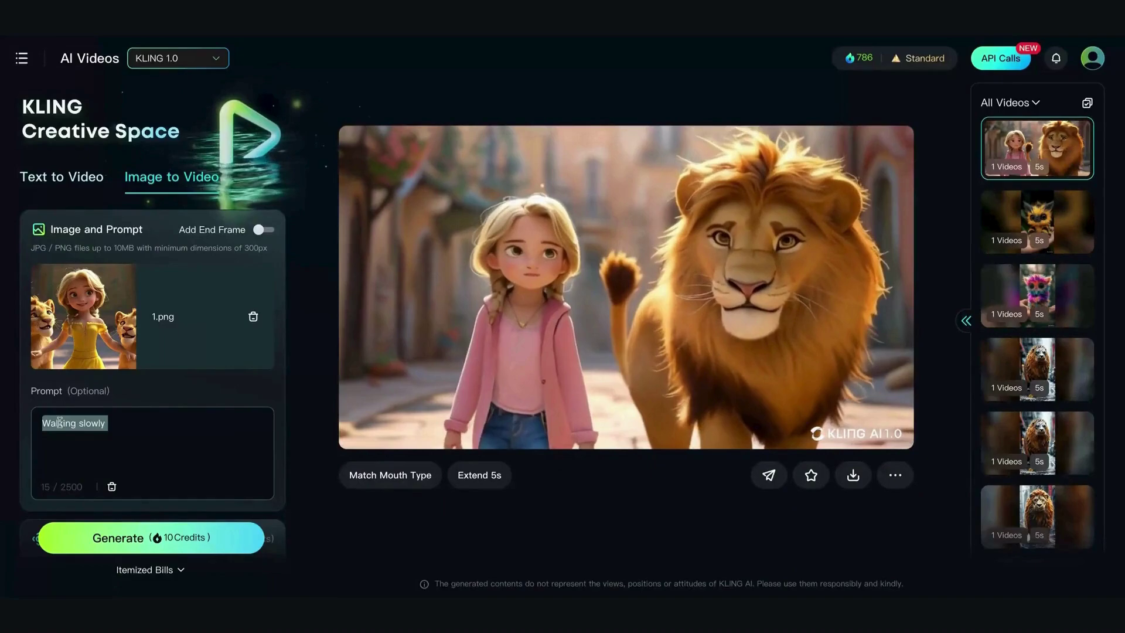
pyautogui.scroll(-8, 186, 420)
pyautogui.click(193, 542)
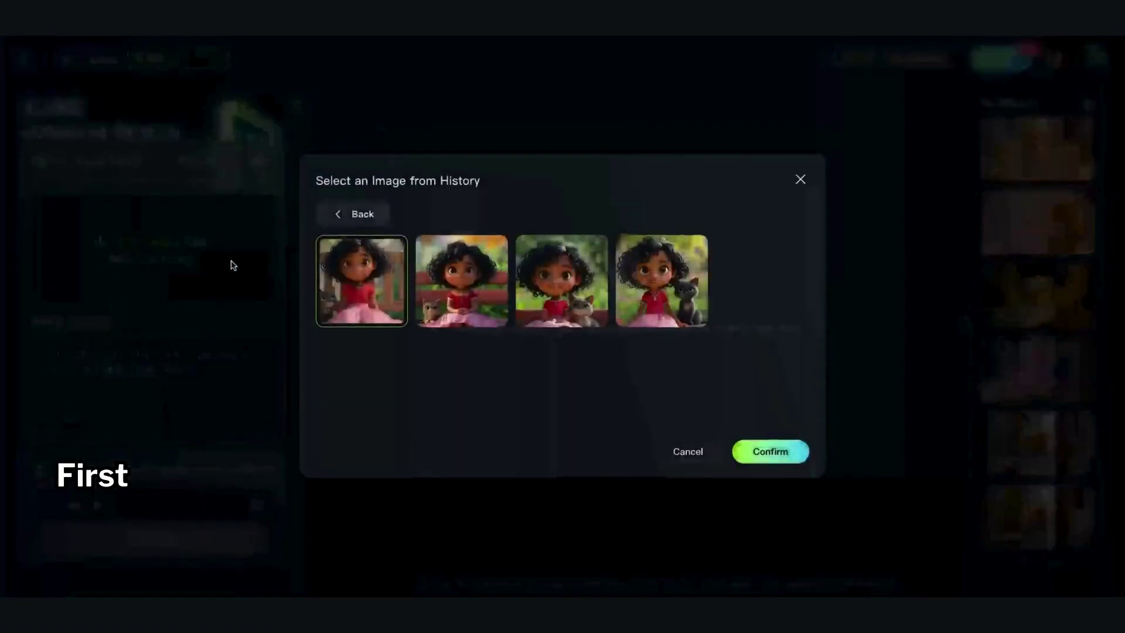
# - Use the first girl-and-cat history image as the source and generate a video with prompt 'Little girl talking'
pyautogui.click(334, 269)
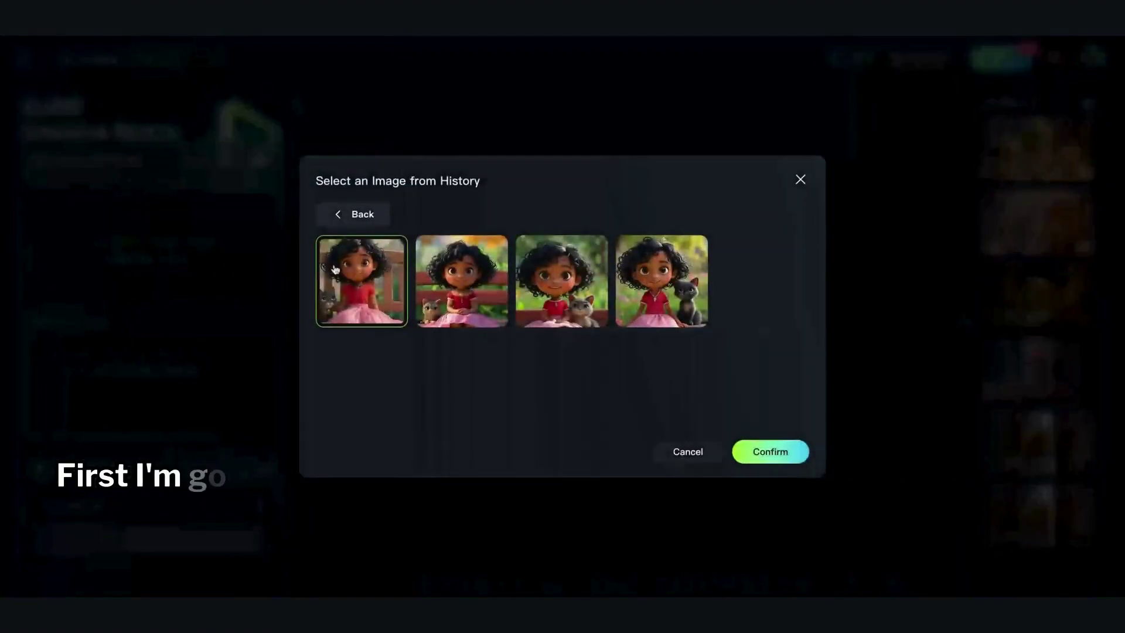
pyautogui.click(757, 456)
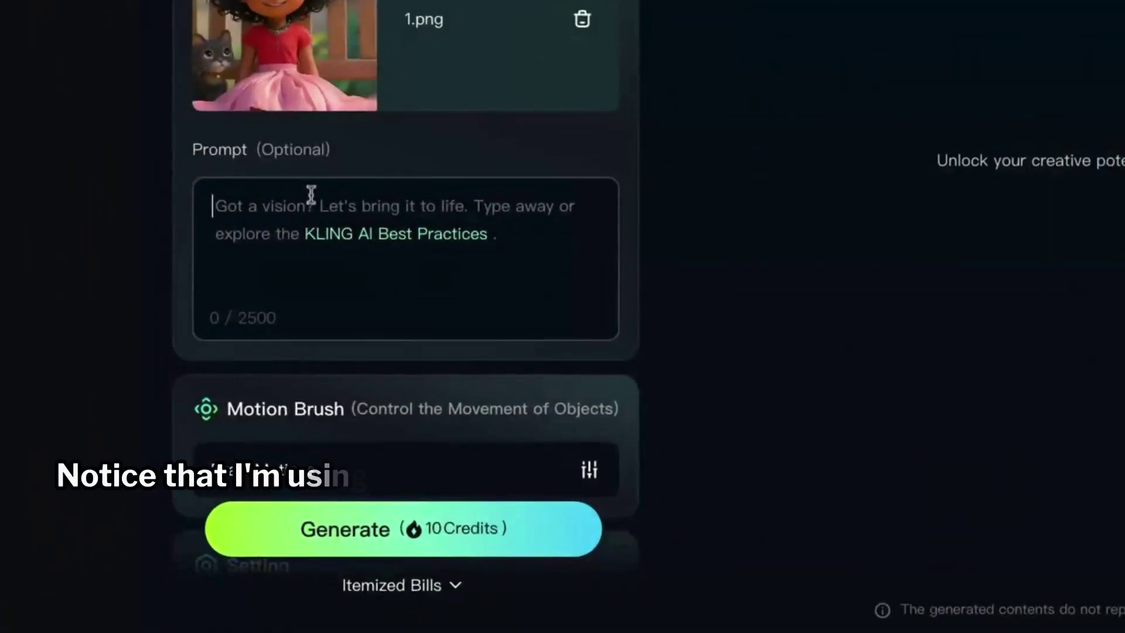
pyautogui.write('Little girl talking')
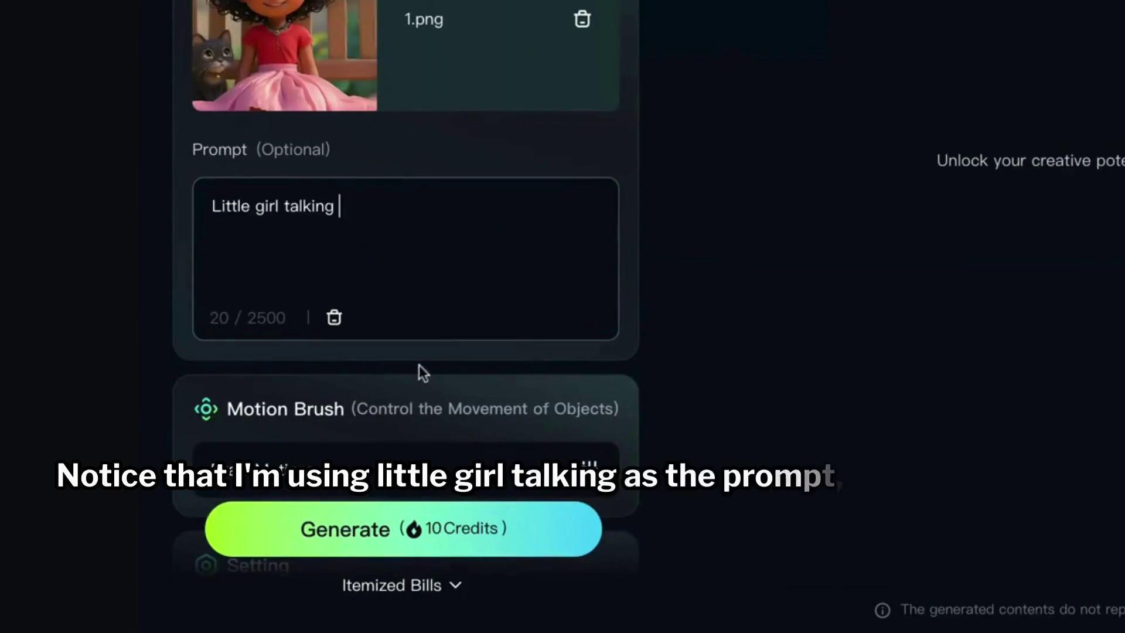
pyautogui.click(427, 530)
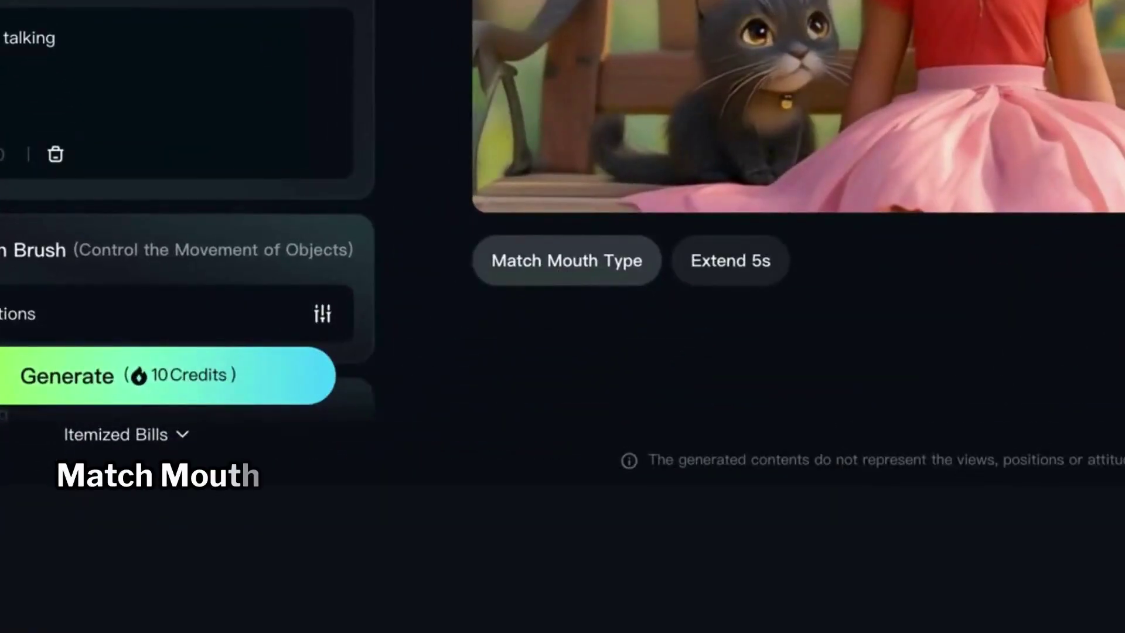
# - Open Match Mouth Type for the girl-and-cat video
pyautogui.click(567, 260)
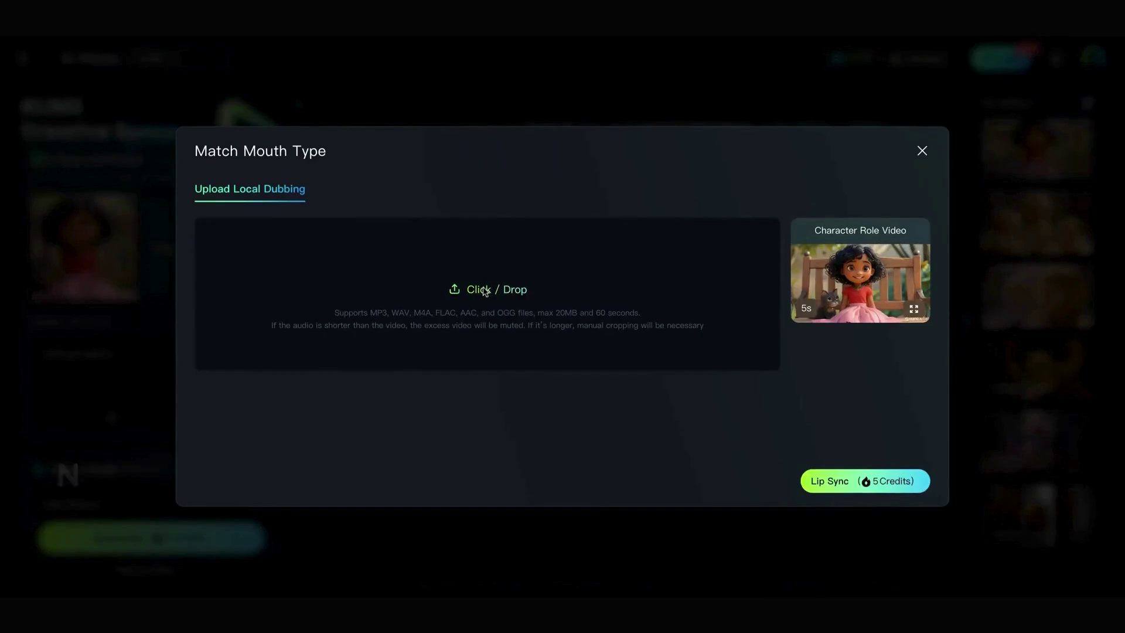
# - Upload Girl_voice.mp3, accept the 5-second crop, and start the lip sync
pyautogui.click(485, 290)
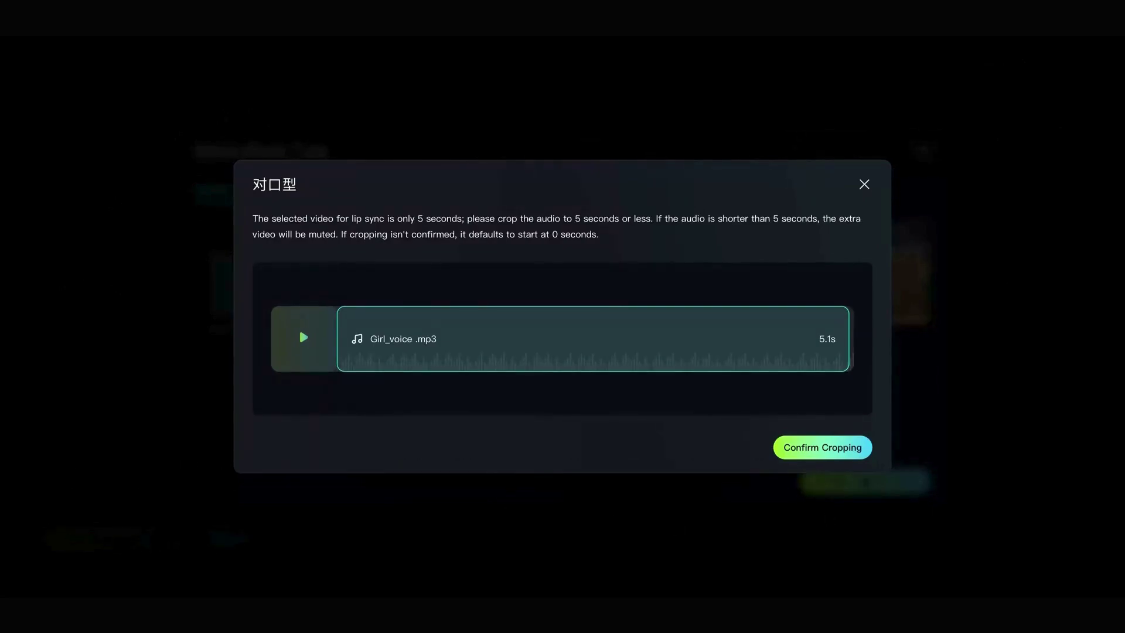
pyautogui.click(829, 451)
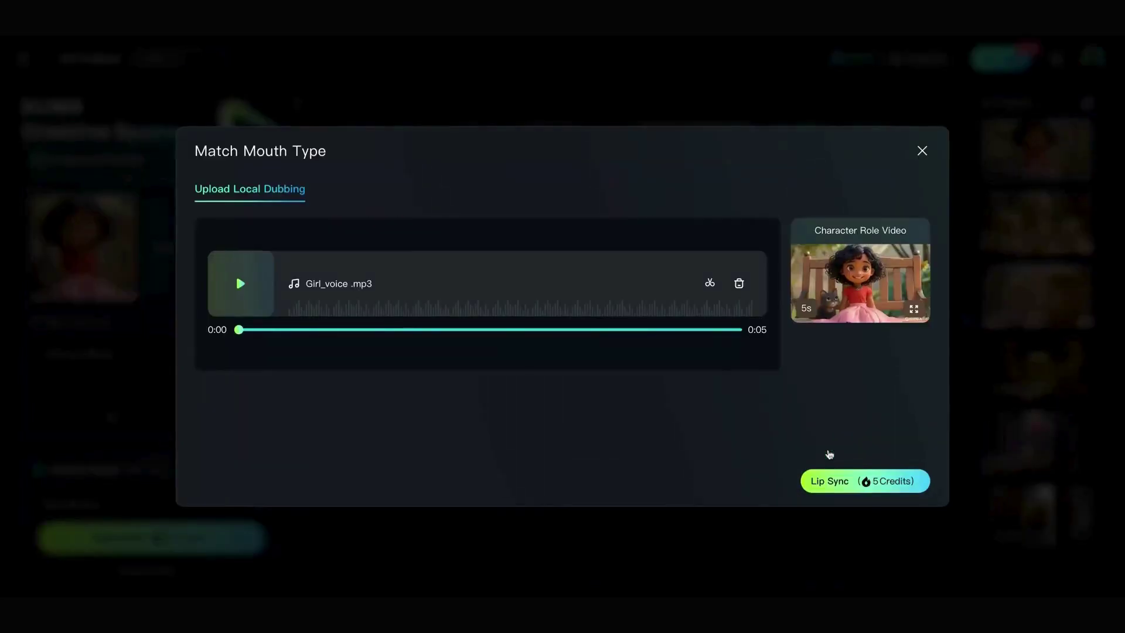
pyautogui.click(835, 486)
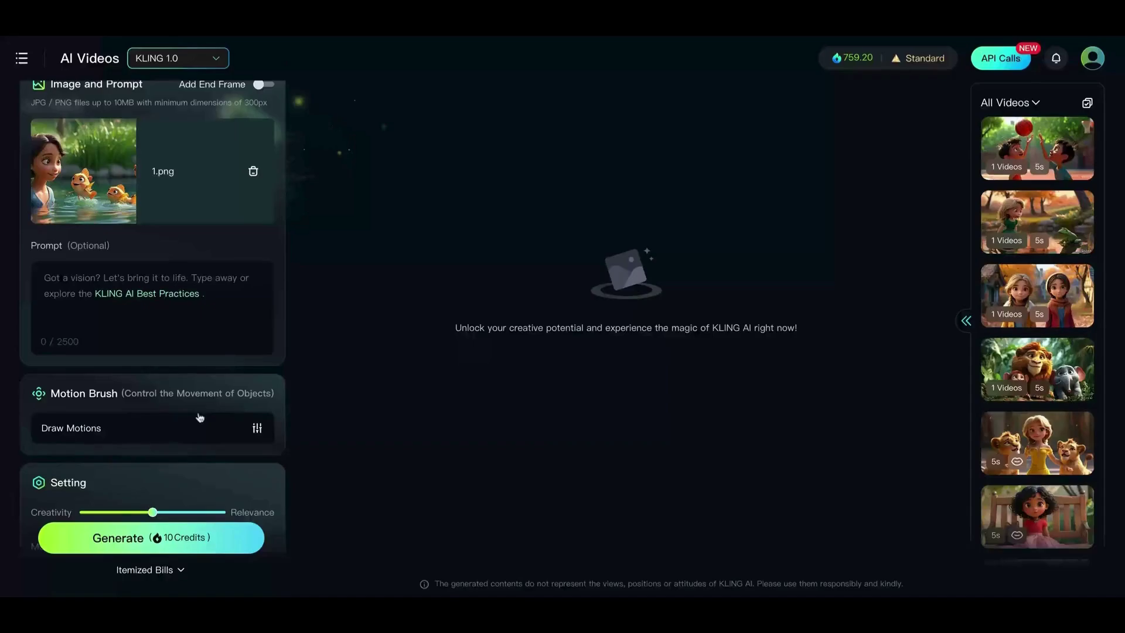
# - Open Draw Motions in the Motion Brush for the pond image 1.png
pyautogui.click(181, 432)
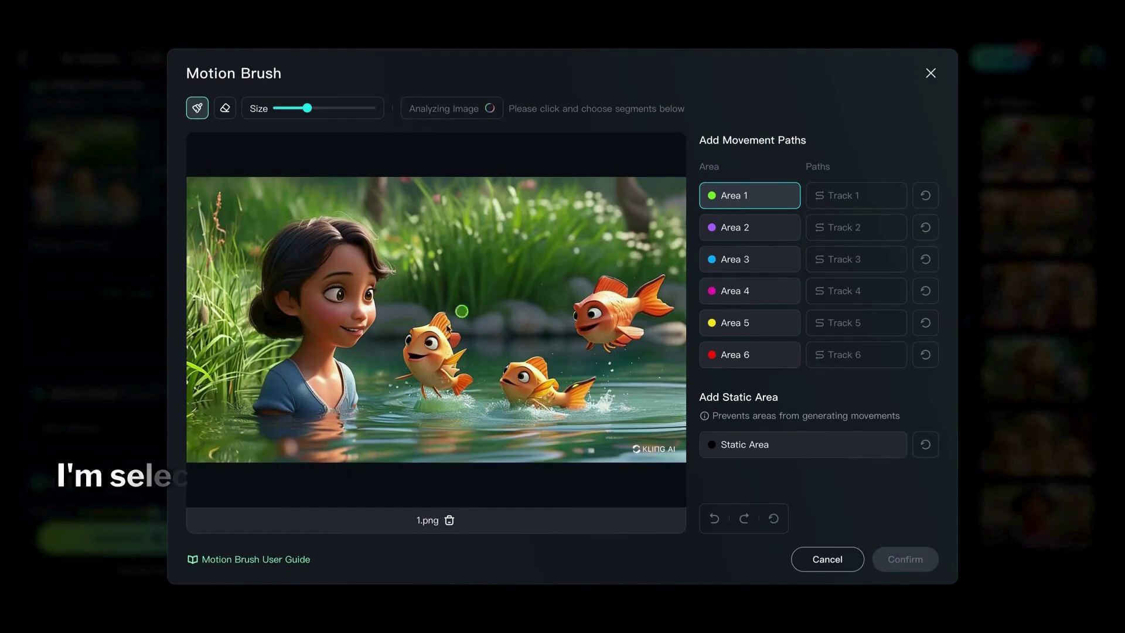
# - Paint the small fish as Area 1, then turn on Auto-Segmentation and mark the girl as Area 2
pyautogui.moveTo(432, 346)
pyautogui.mouseDown()
pyautogui.moveTo(417, 358)
pyautogui.moveTo(456, 385)
pyautogui.mouseUp()
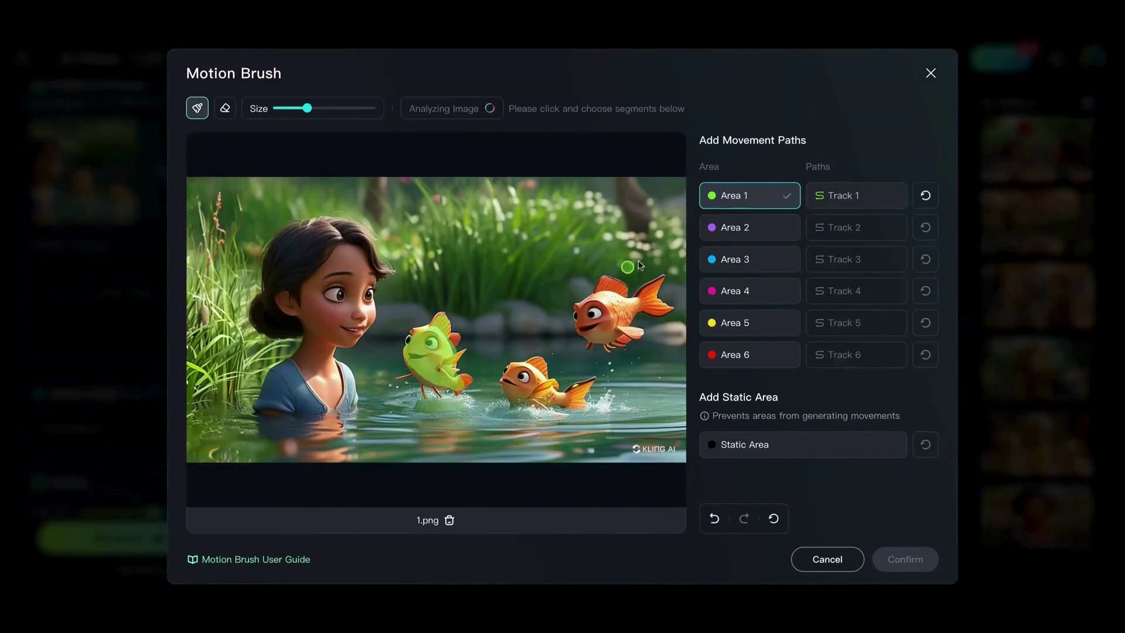
pyautogui.click(738, 229)
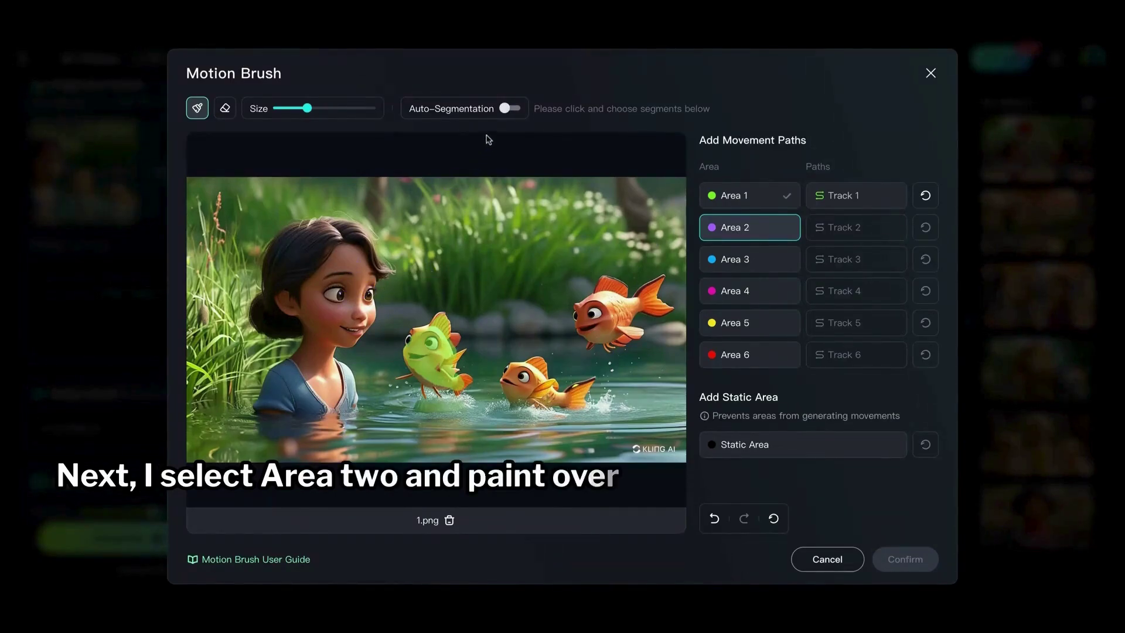
pyautogui.click(510, 109)
pyautogui.click(342, 255)
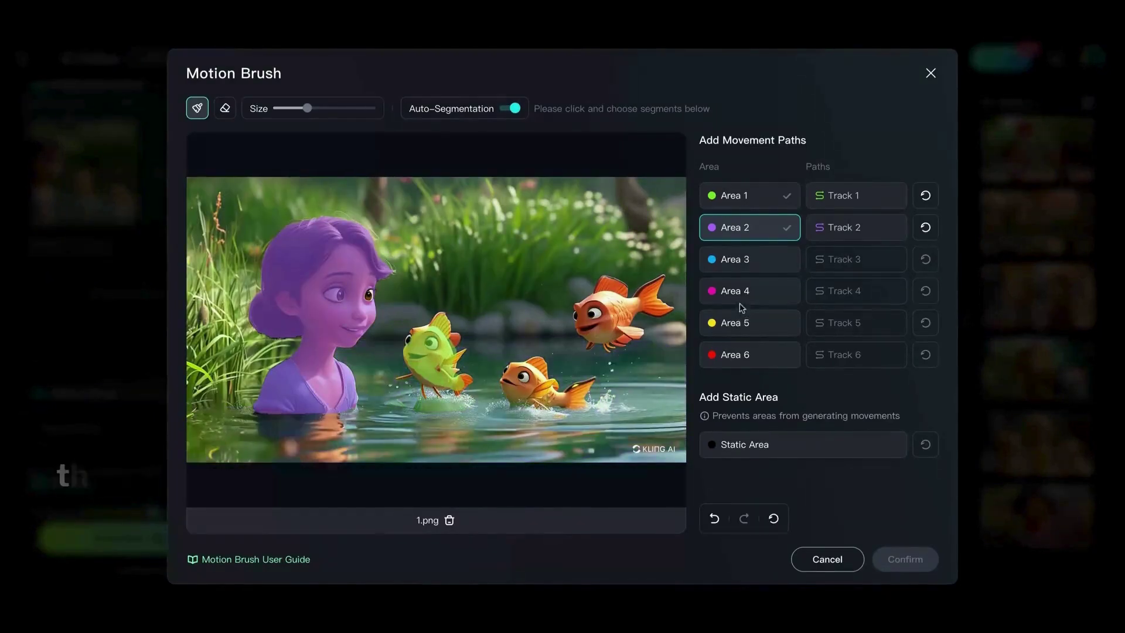
# - Mark the leaping fish as Area 3 and the lower fish with its tail as Area 4
pyautogui.click(739, 264)
pyautogui.click(610, 291)
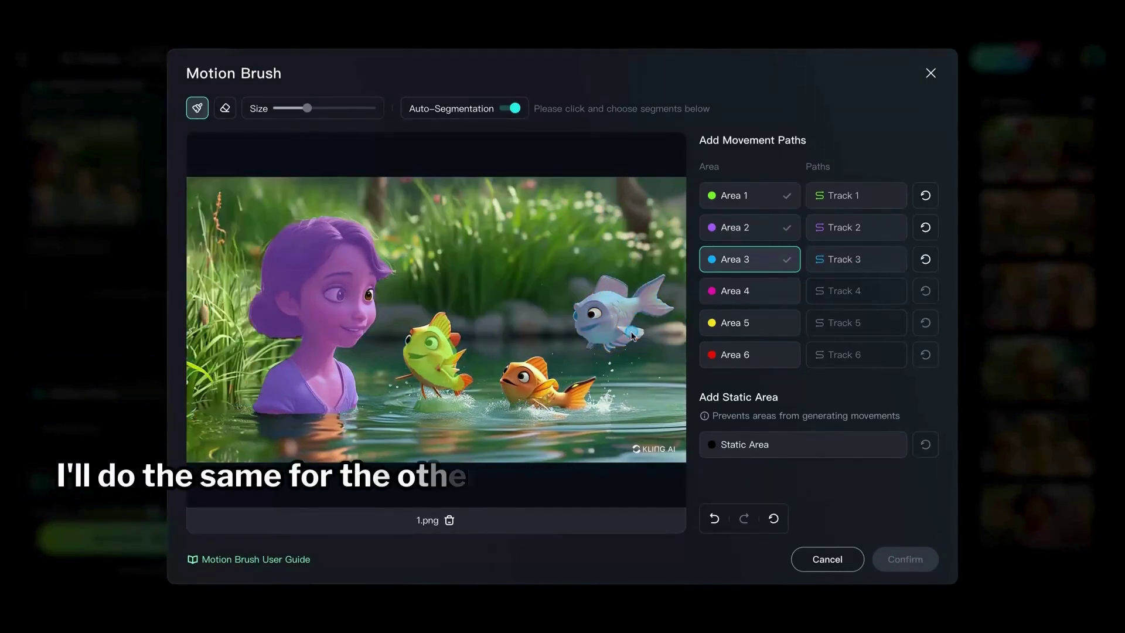
pyautogui.click(733, 293)
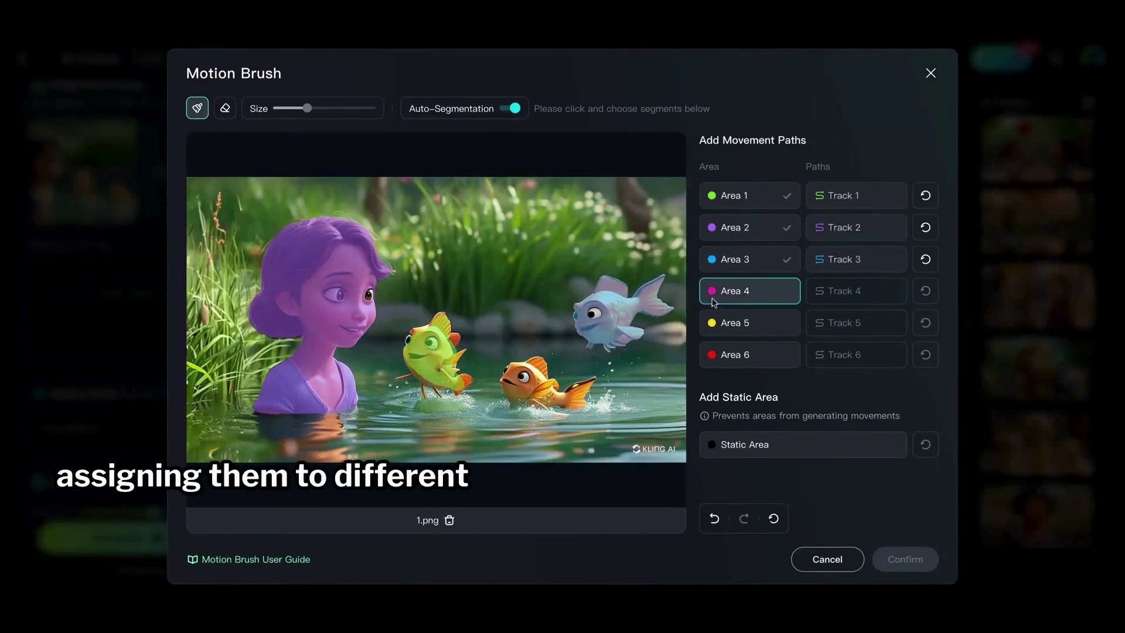
pyautogui.click(534, 376)
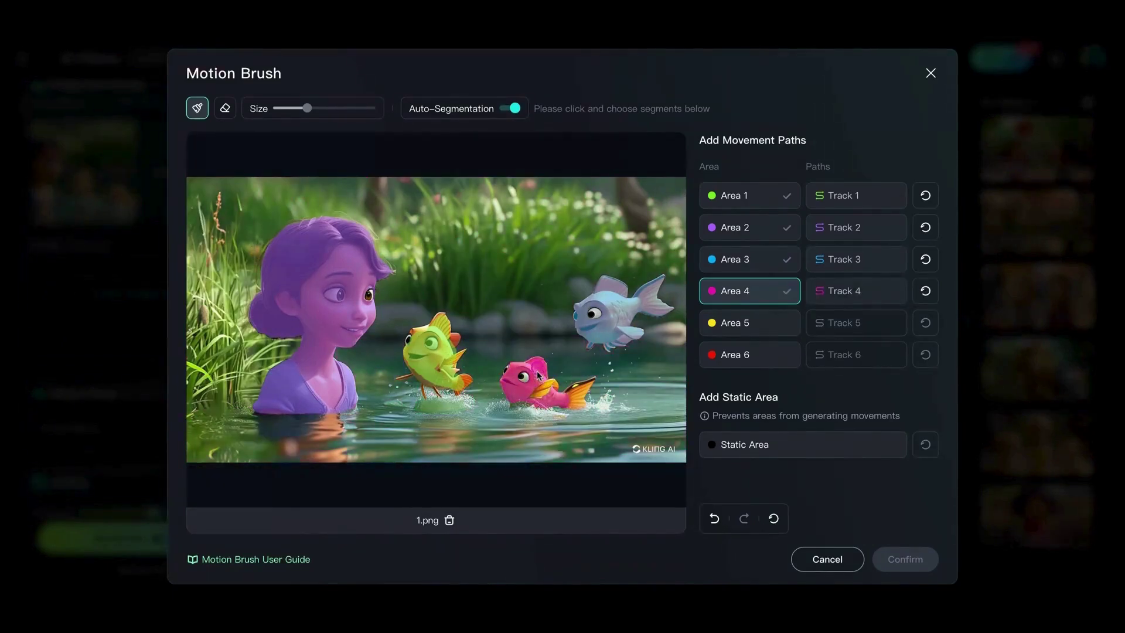
pyautogui.click(577, 403)
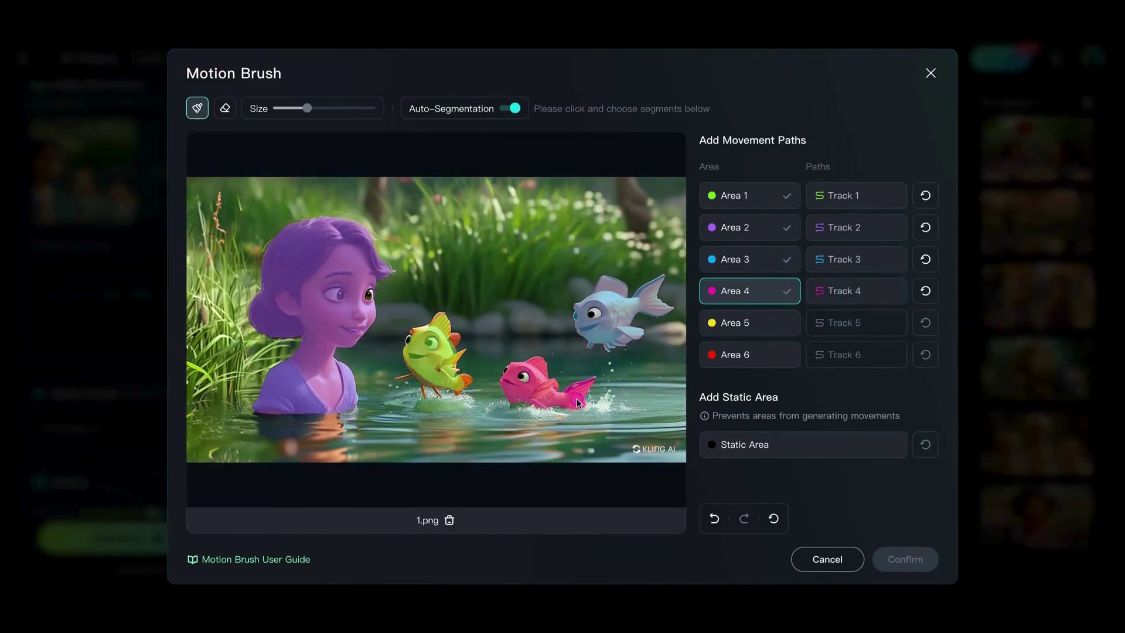
pyautogui.click(832, 197)
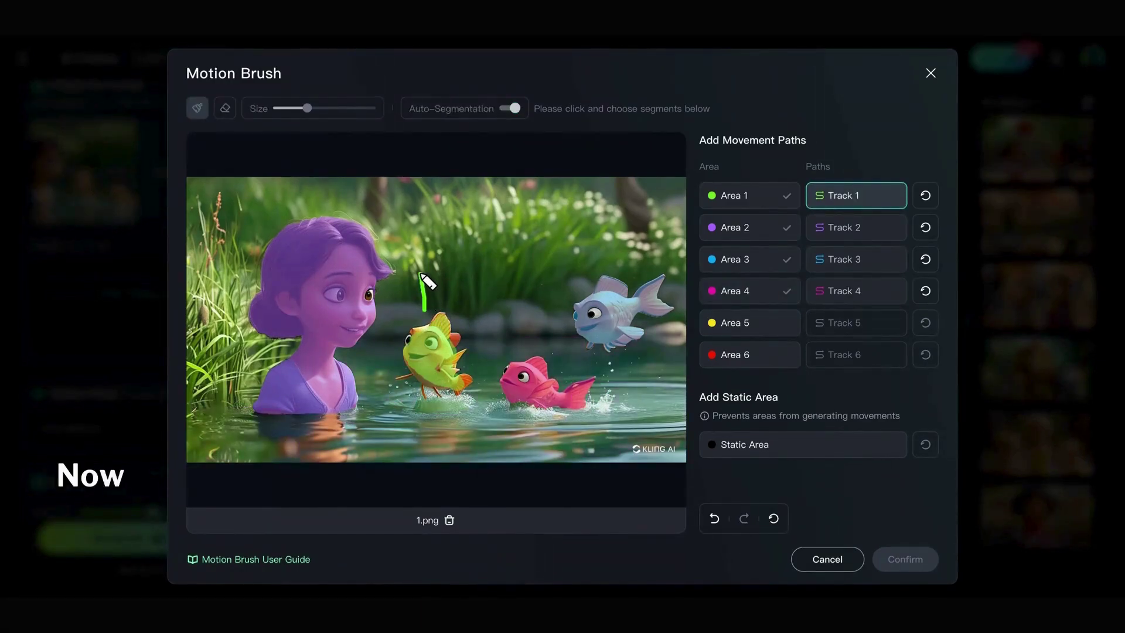
# - Draw Track 1 moving the small fish upward and Track 2 moving the girl rightward
pyautogui.moveTo(422, 275); pyautogui.dragTo(422, 272)
pyautogui.click(834, 232)
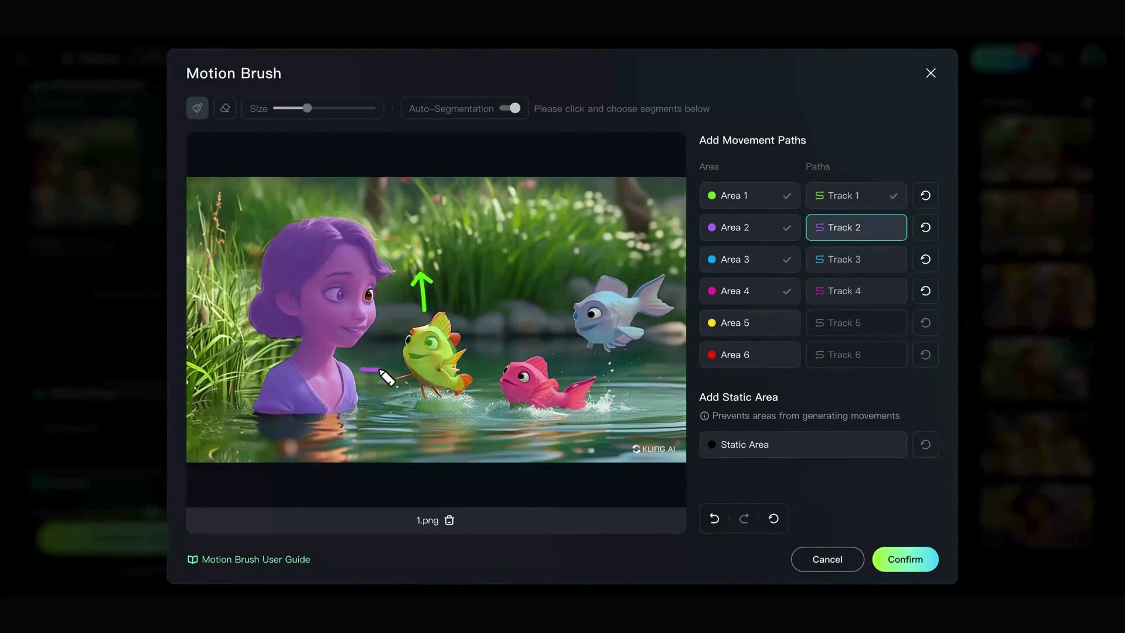
pyautogui.moveTo(360, 371); pyautogui.dragTo(388, 369)
pyautogui.click(835, 262)
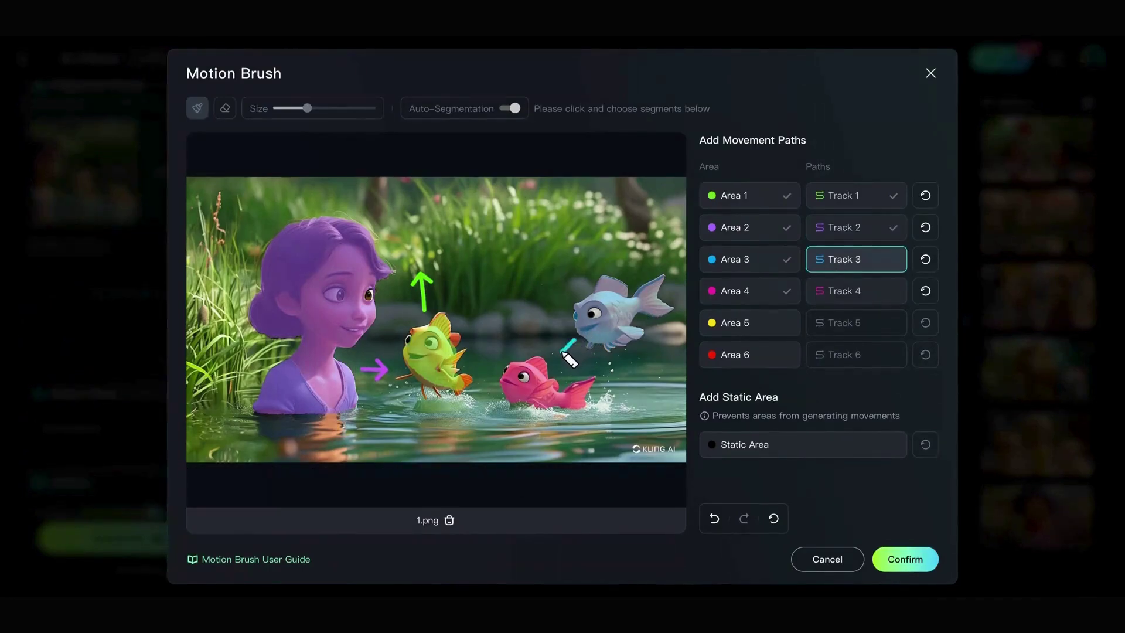
pyautogui.click(818, 294)
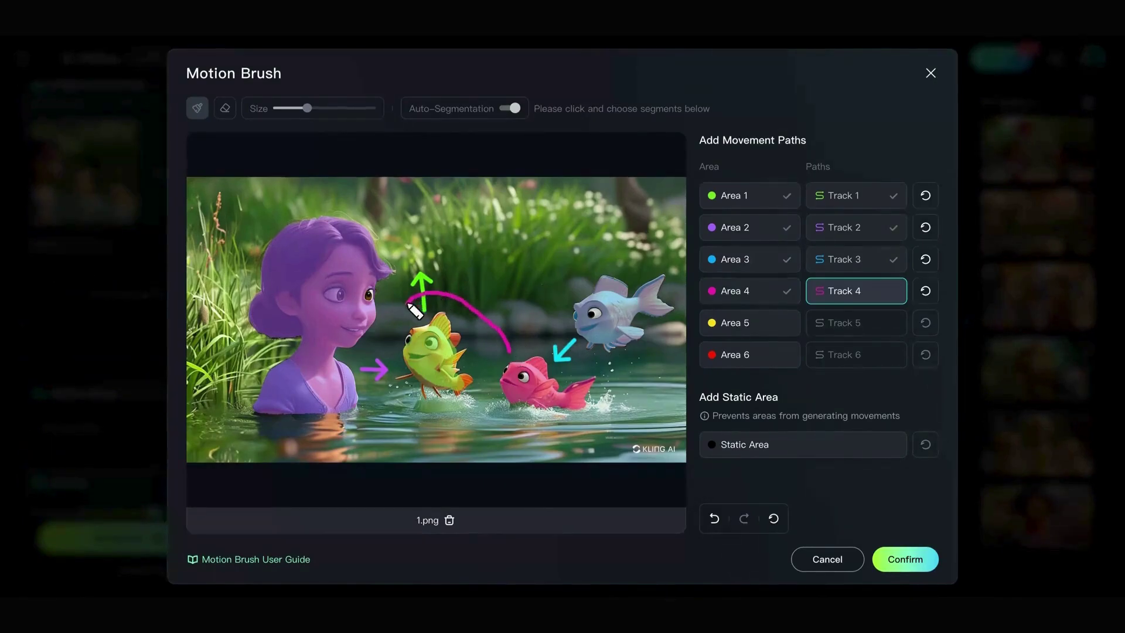
# - Confirm the four motion areas and paths and generate the motion-brush video
pyautogui.click(744, 195)
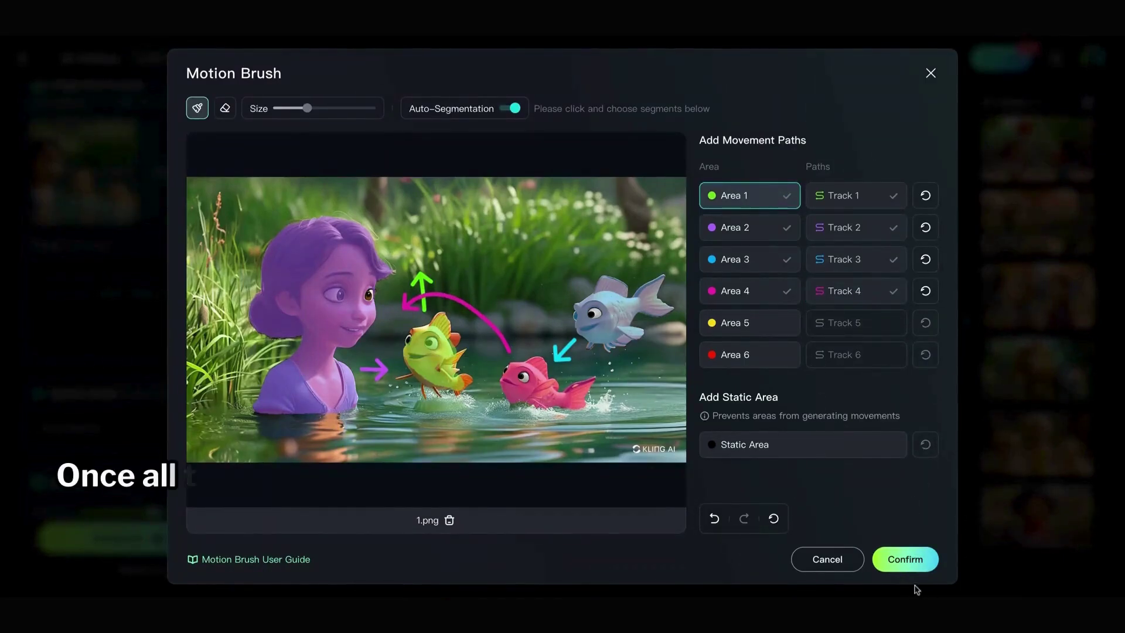
pyautogui.click(904, 566)
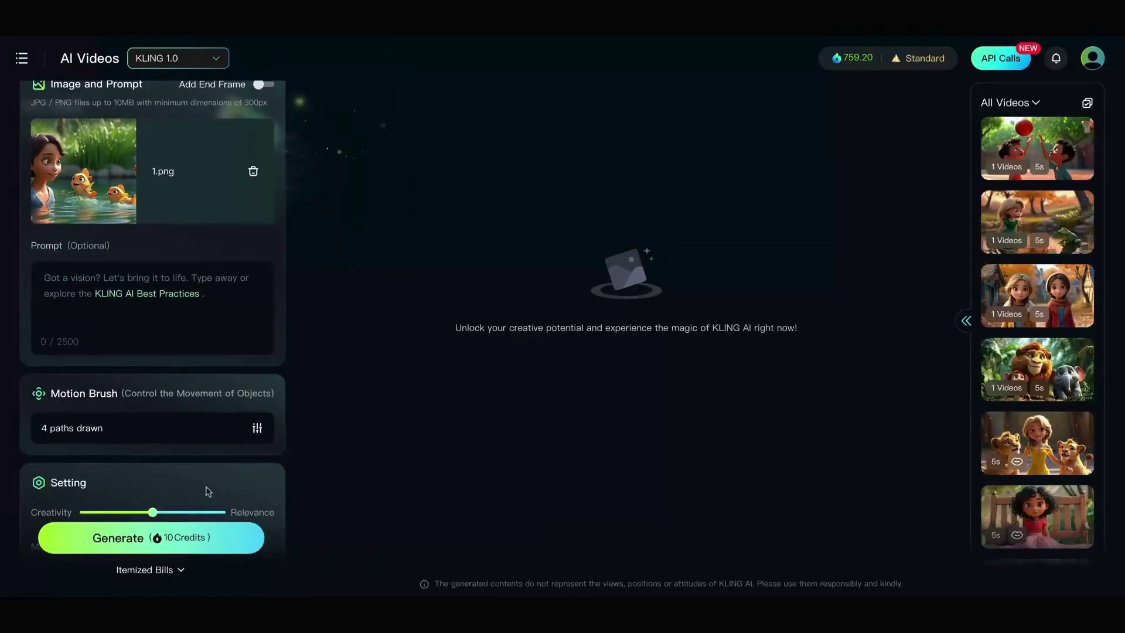
pyautogui.scroll(-6, 208, 491)
pyautogui.click(191, 536)
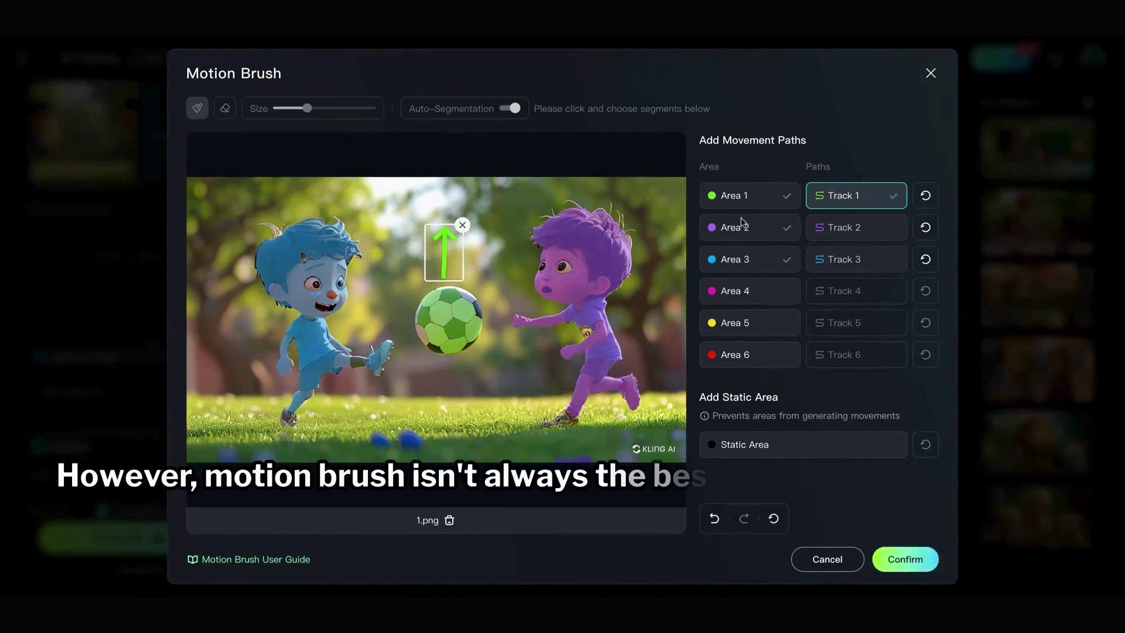
# - Draw an upward Track 2 path for the right boy, select Track 3 for the left boy, and confirm
pyautogui.click(815, 228)
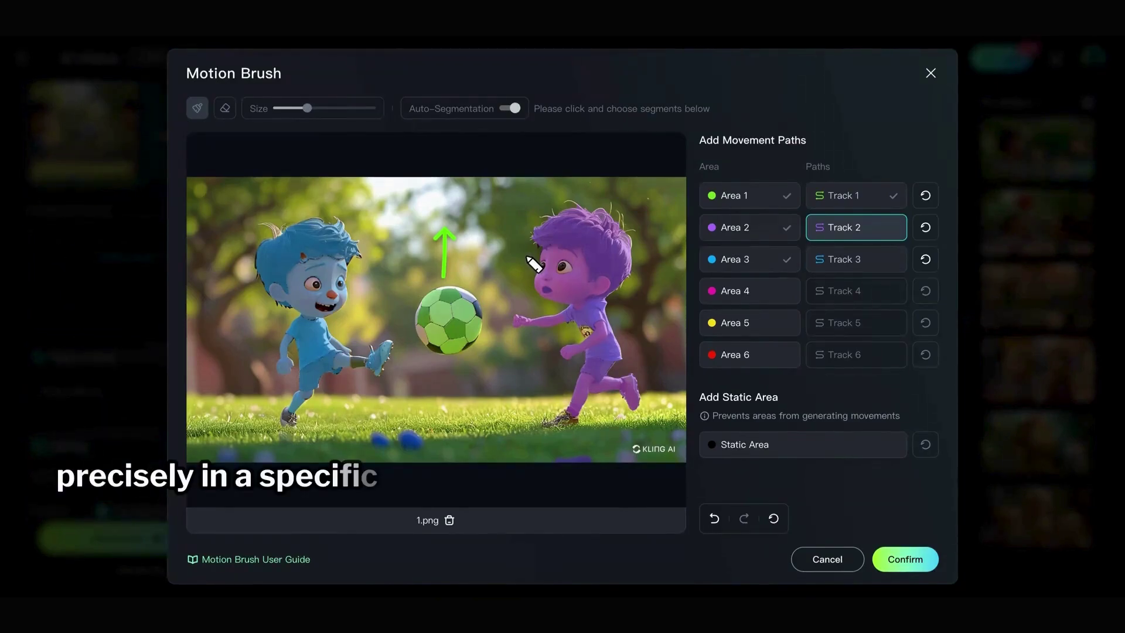
pyautogui.moveTo(526, 259); pyautogui.dragTo(528, 227)
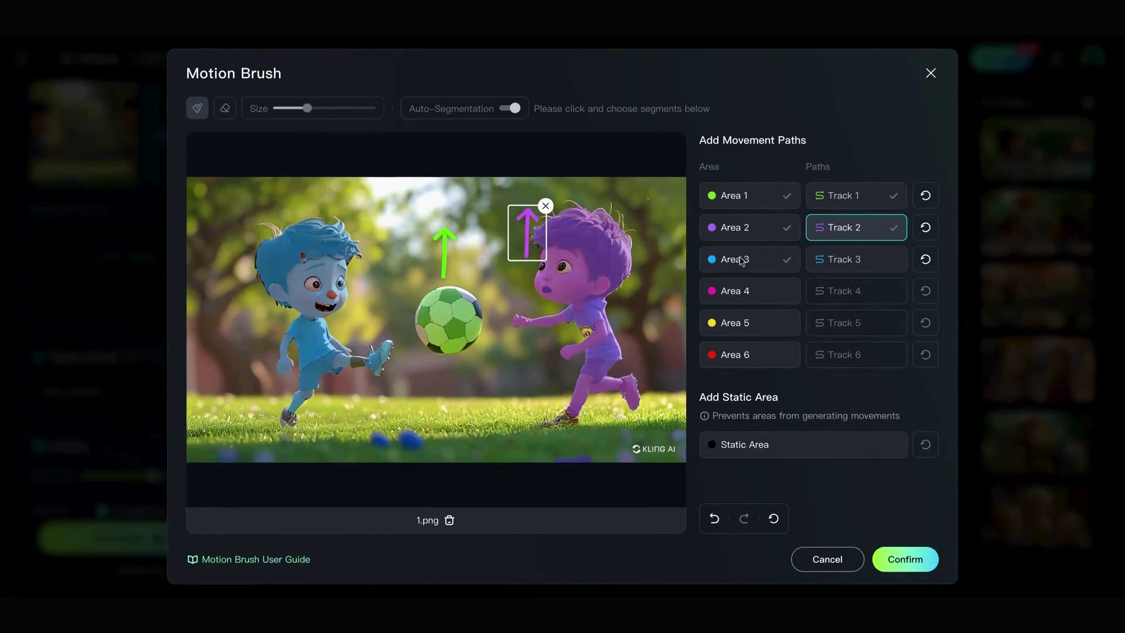
pyautogui.click(839, 264)
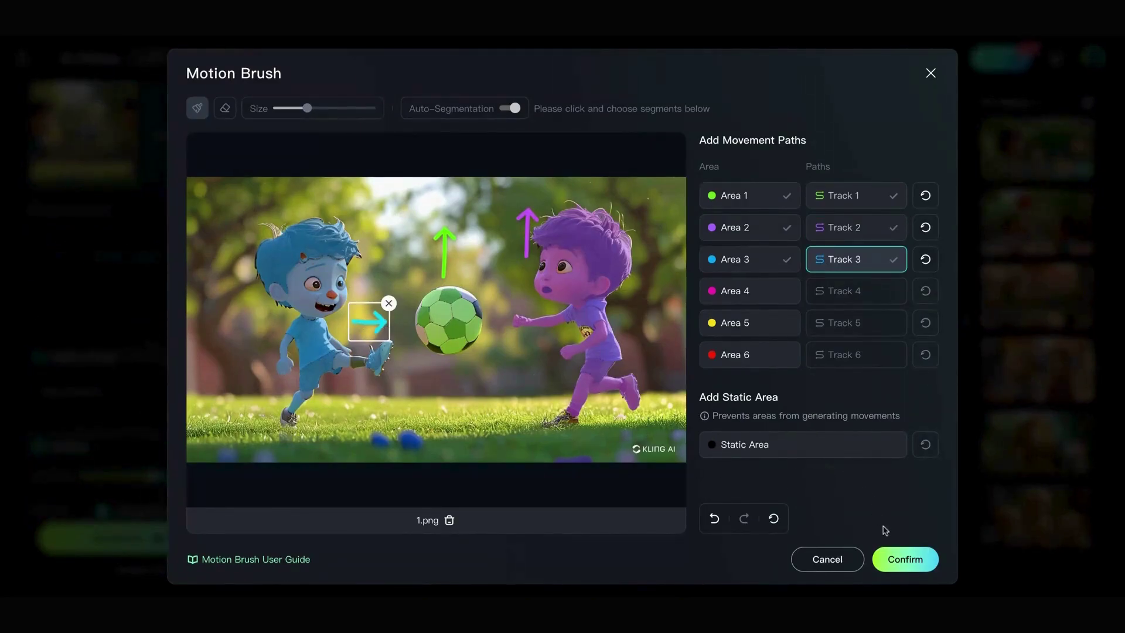
pyautogui.click(895, 560)
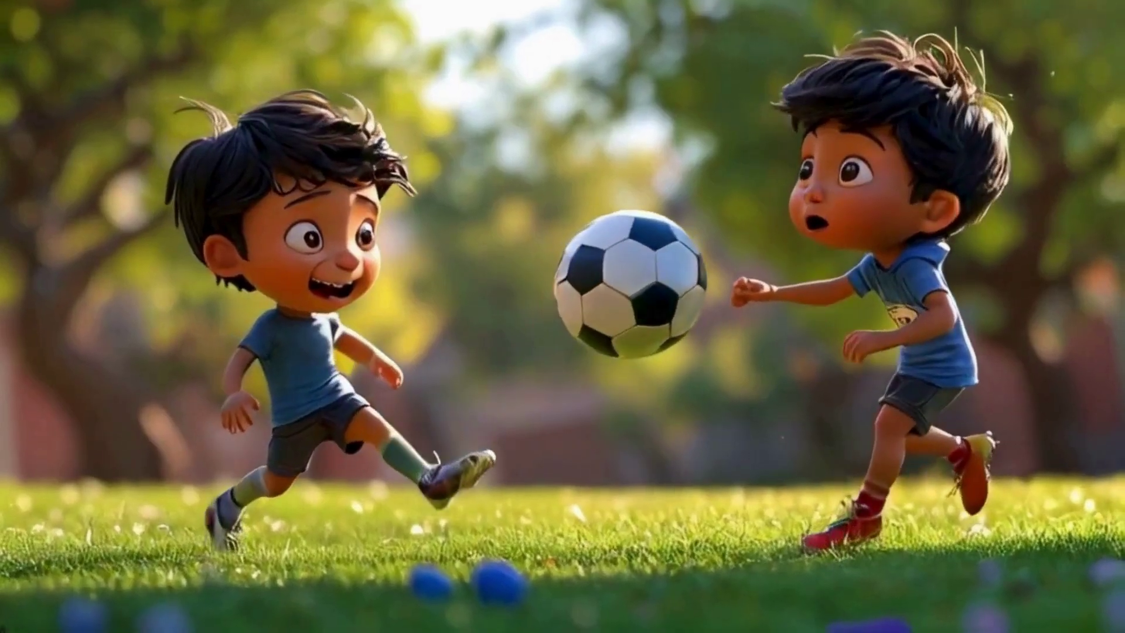